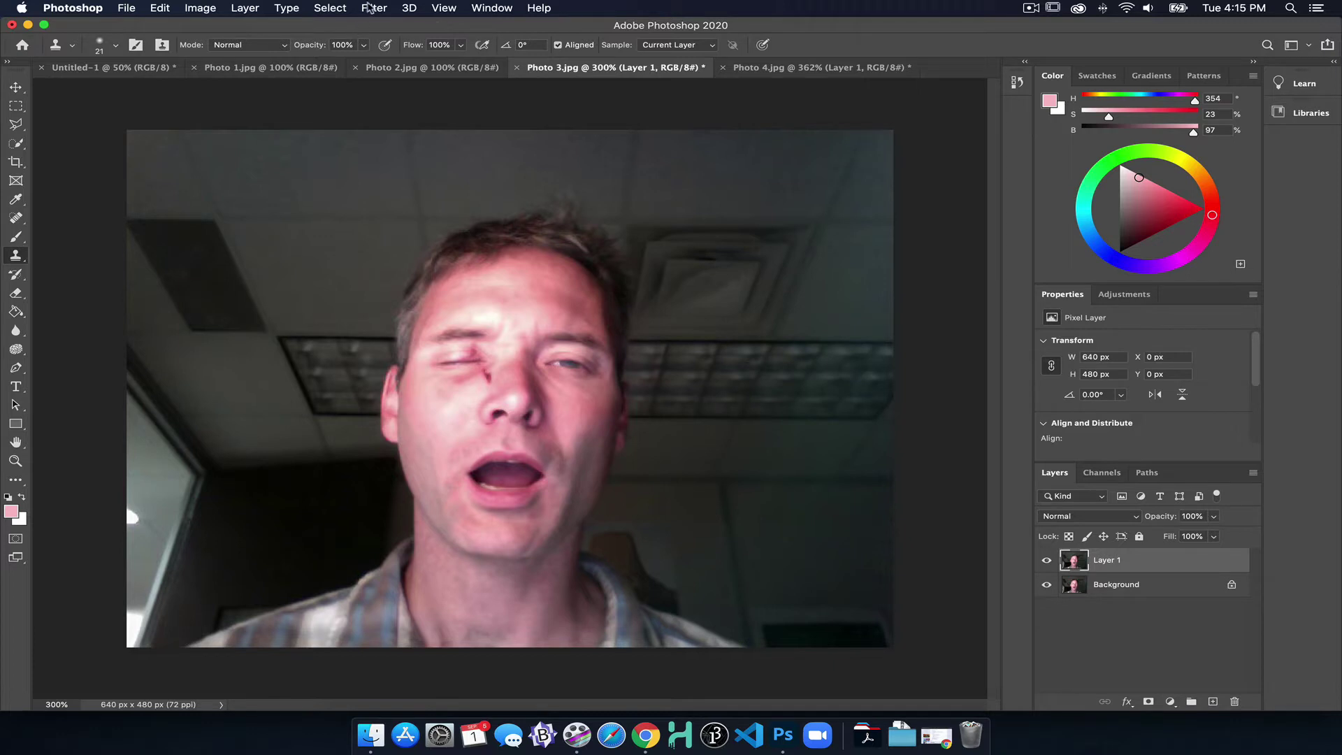
Apply the Find Edges stylize filter to Layer 1
click(374, 7)
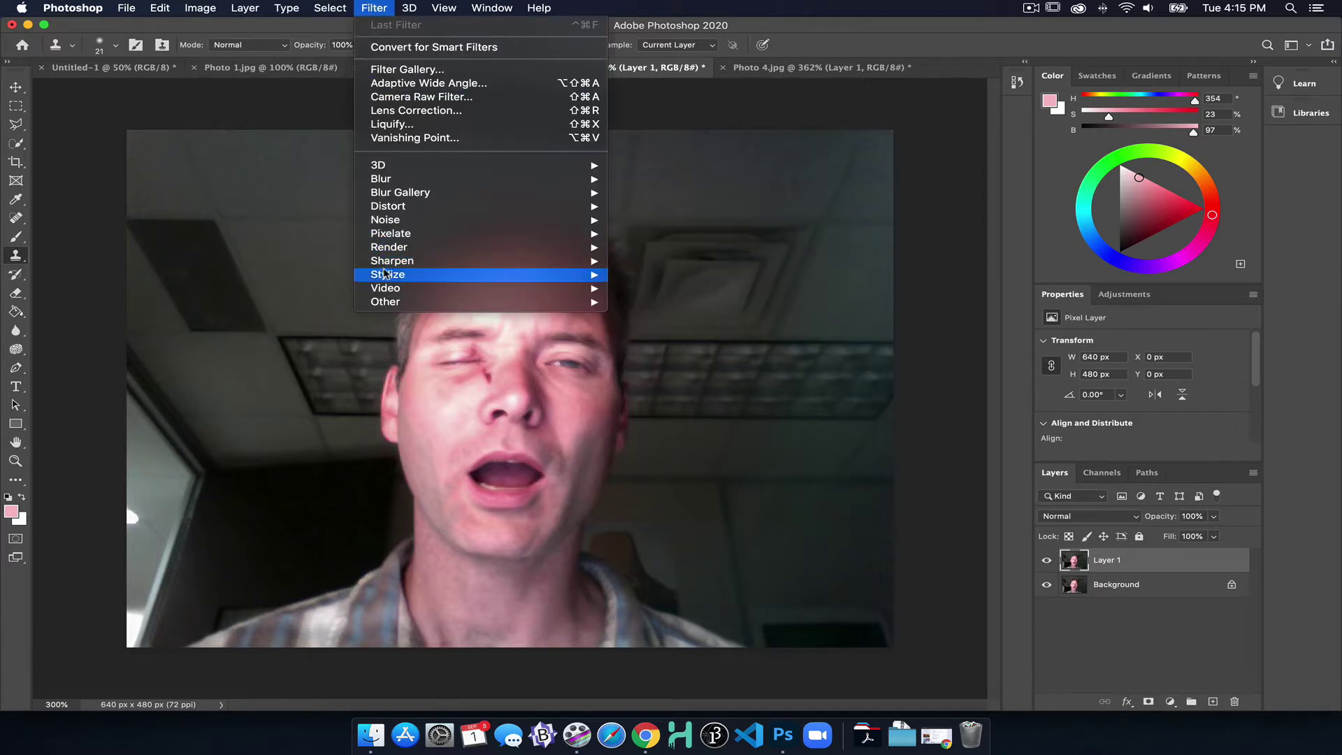
mouse_move(395, 274)
mouse_move(390, 184)
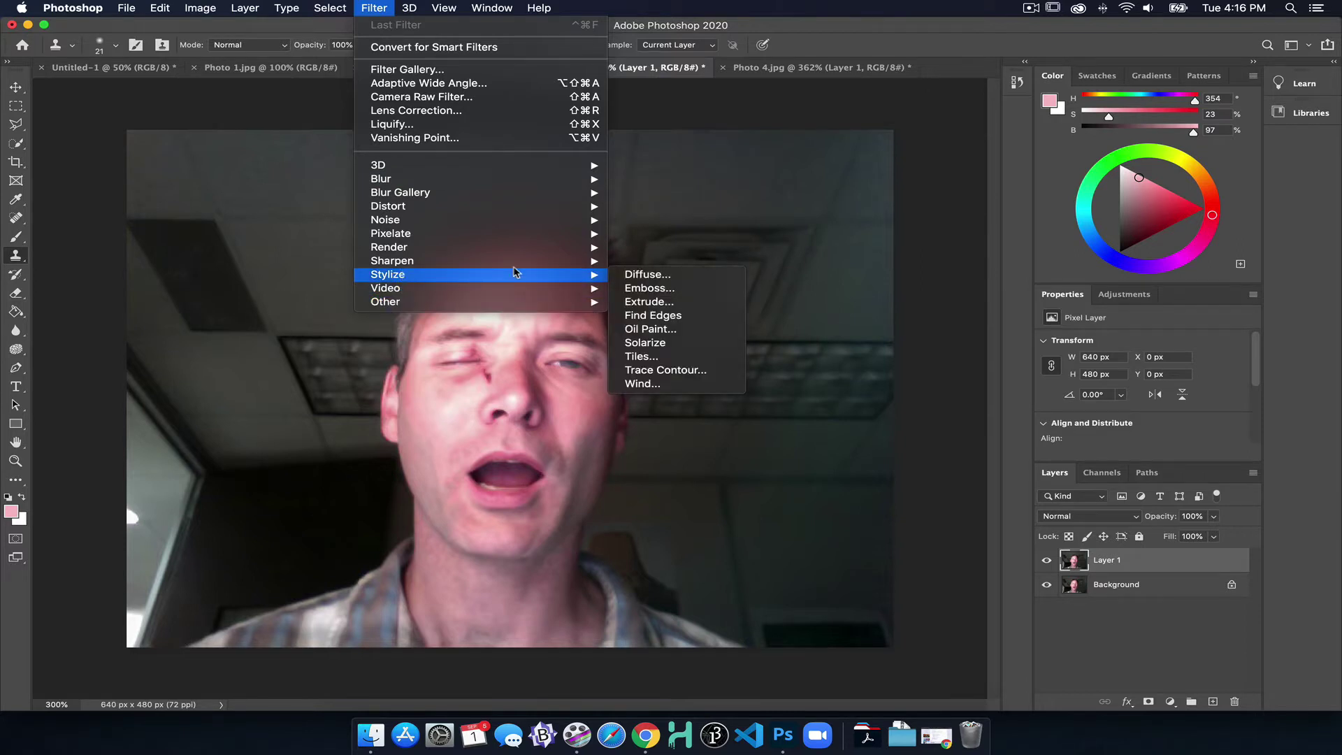
click(651, 316)
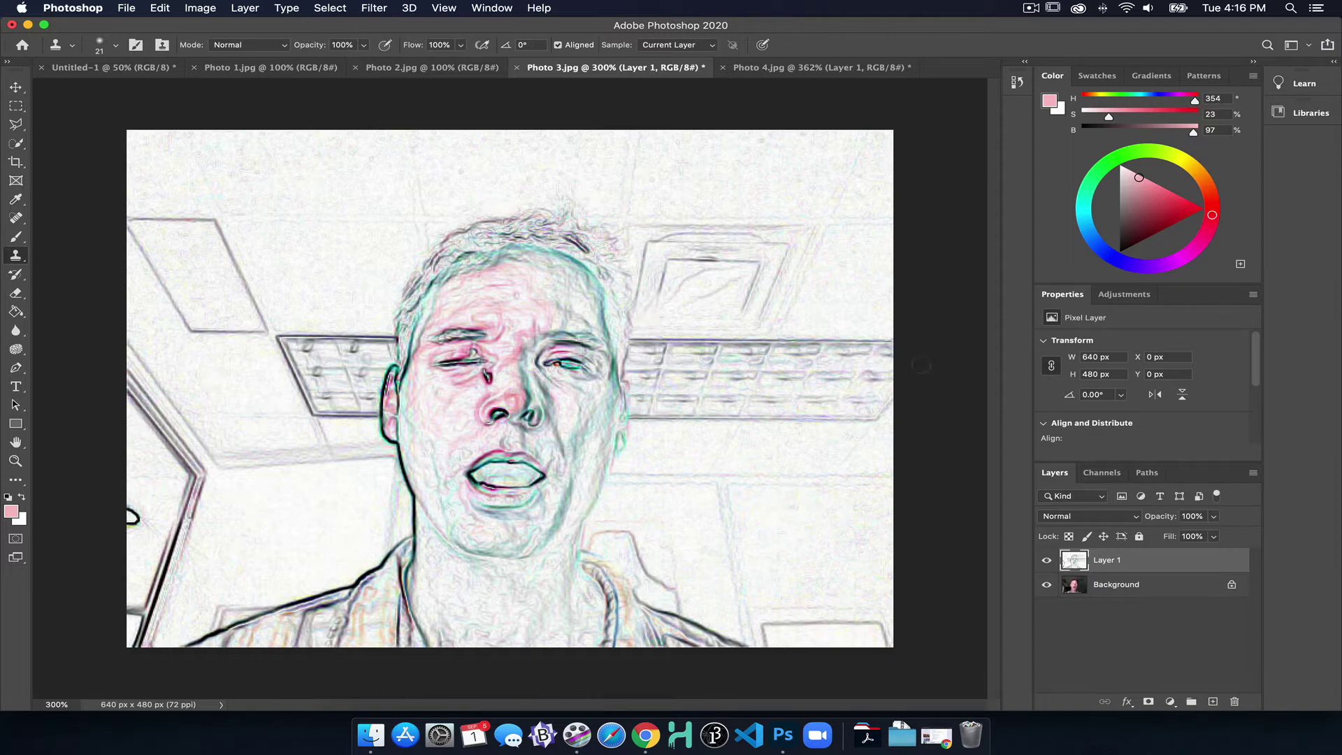
Duplicate the Background layer three times and hide Layer 1
click(1131, 582)
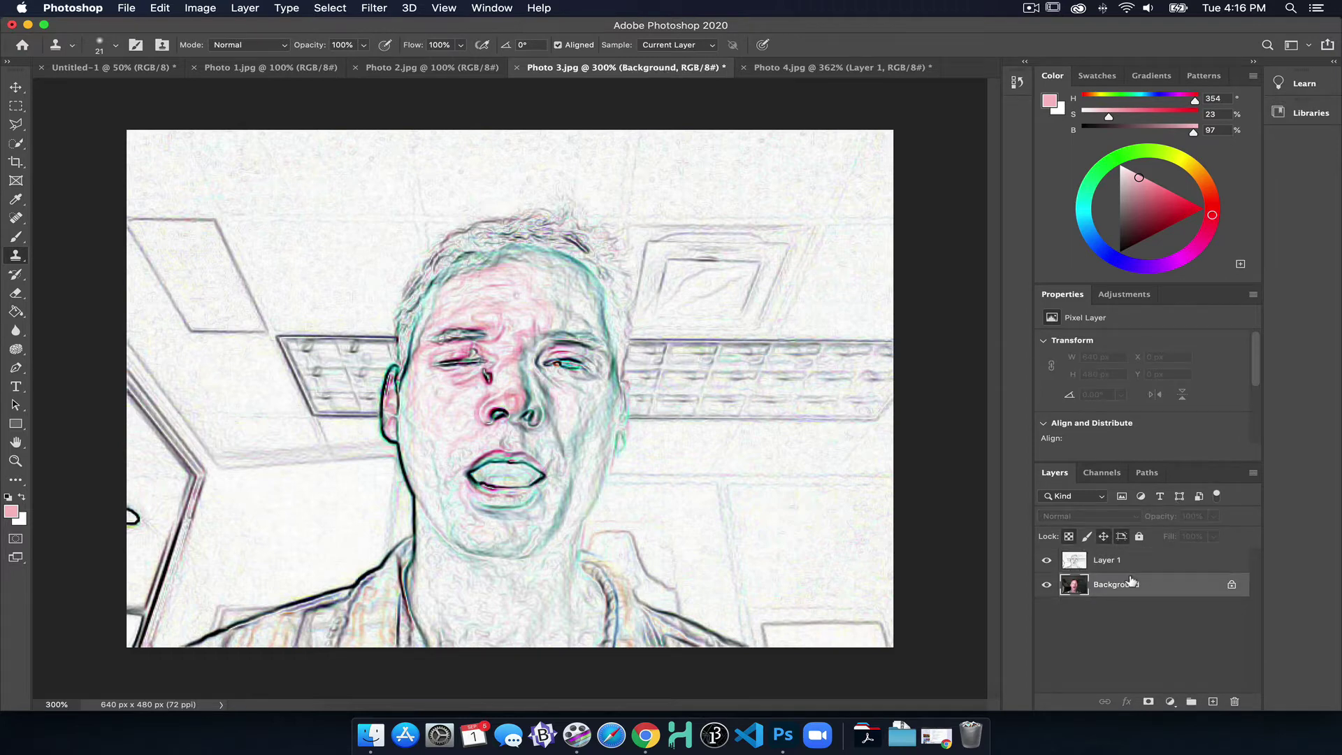
key(super+j)
key(super+j)
key(super+j)
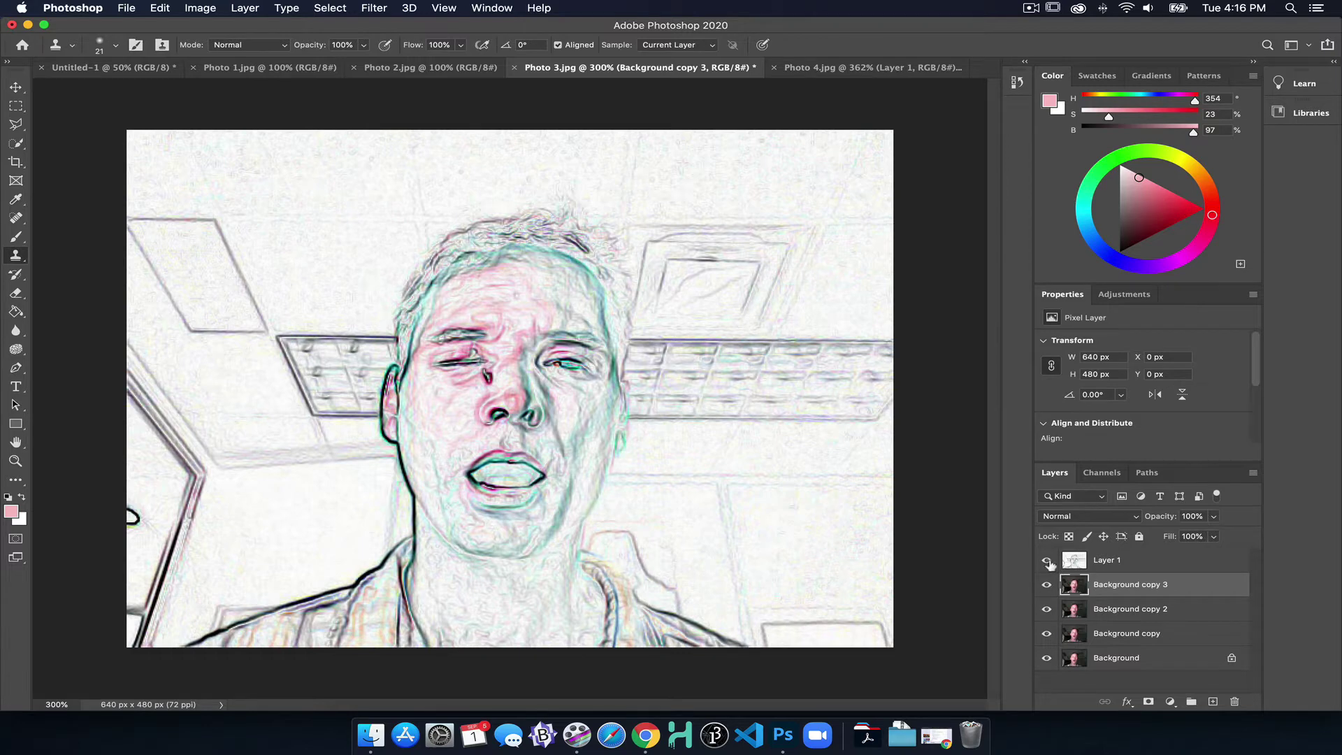
click(1046, 560)
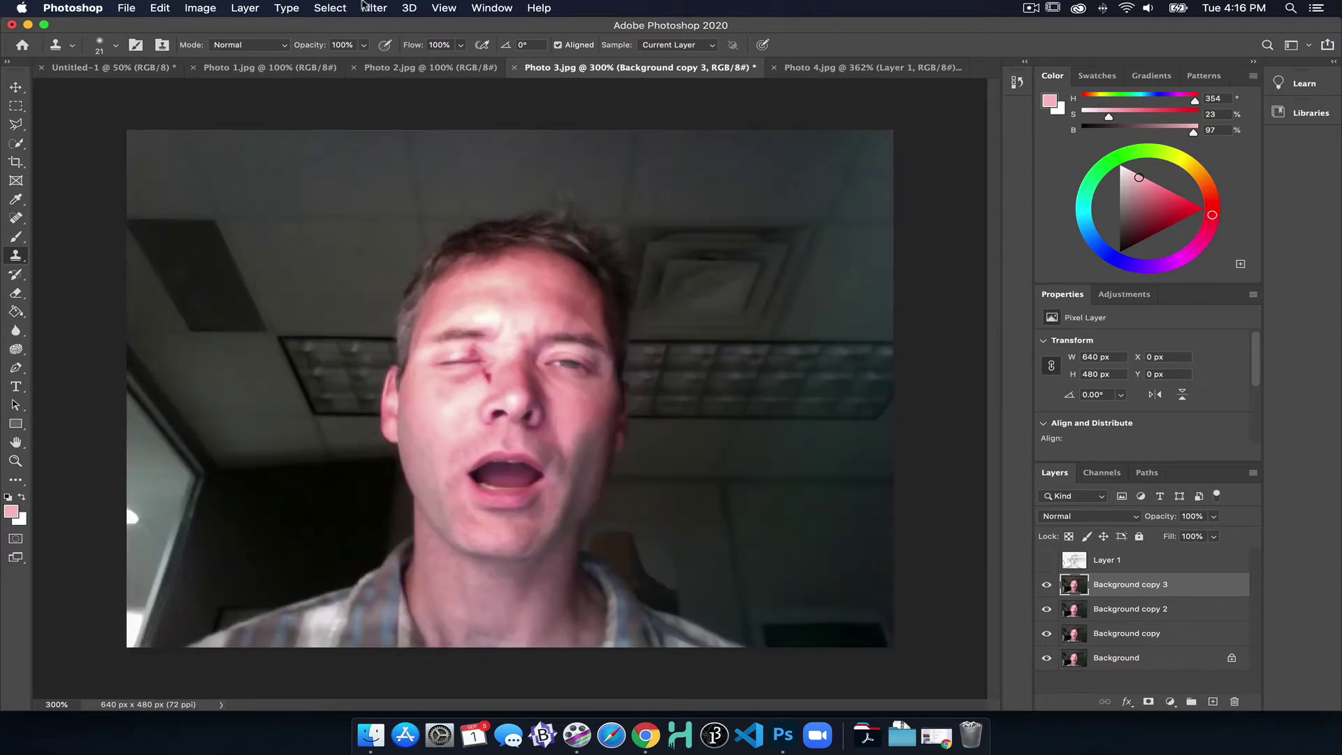
Apply the Color Halftone pixelate filter to the Background copy 3 layer and hide that layer
click(374, 8)
mouse_move(447, 222)
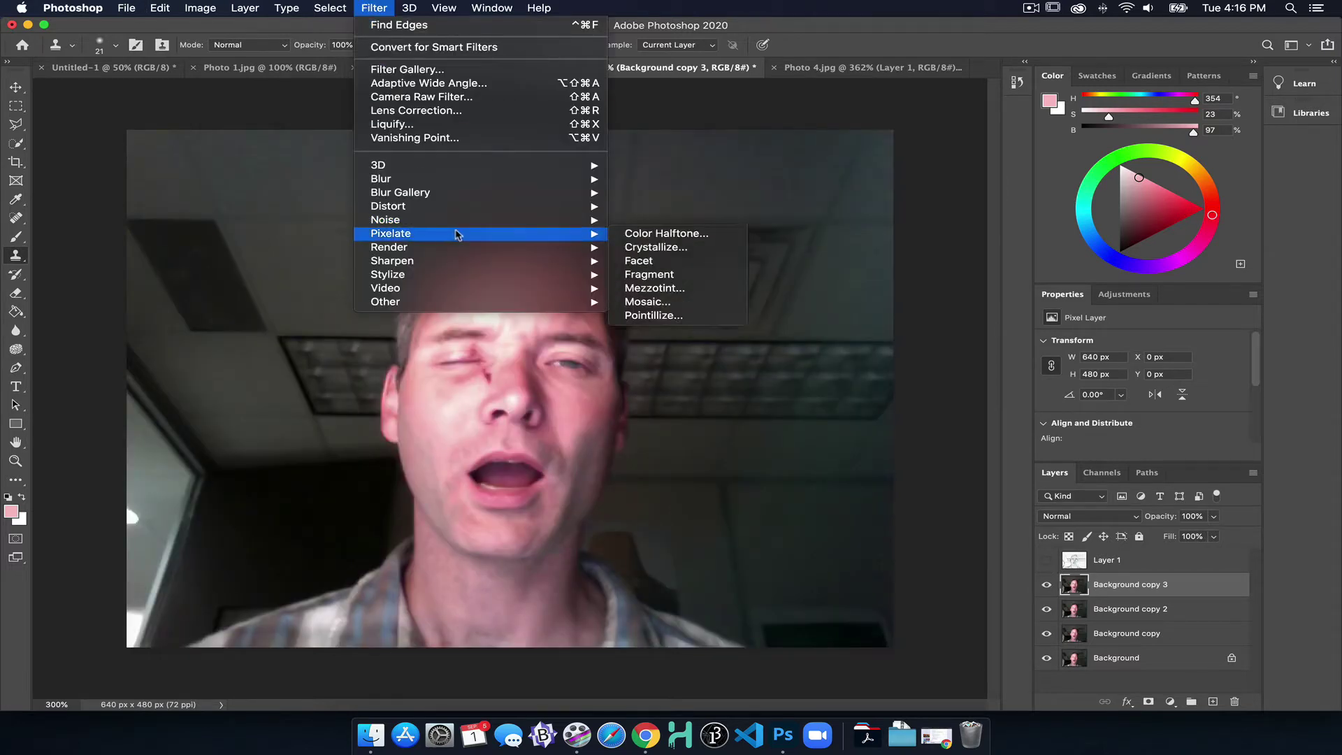
click(664, 234)
click(751, 227)
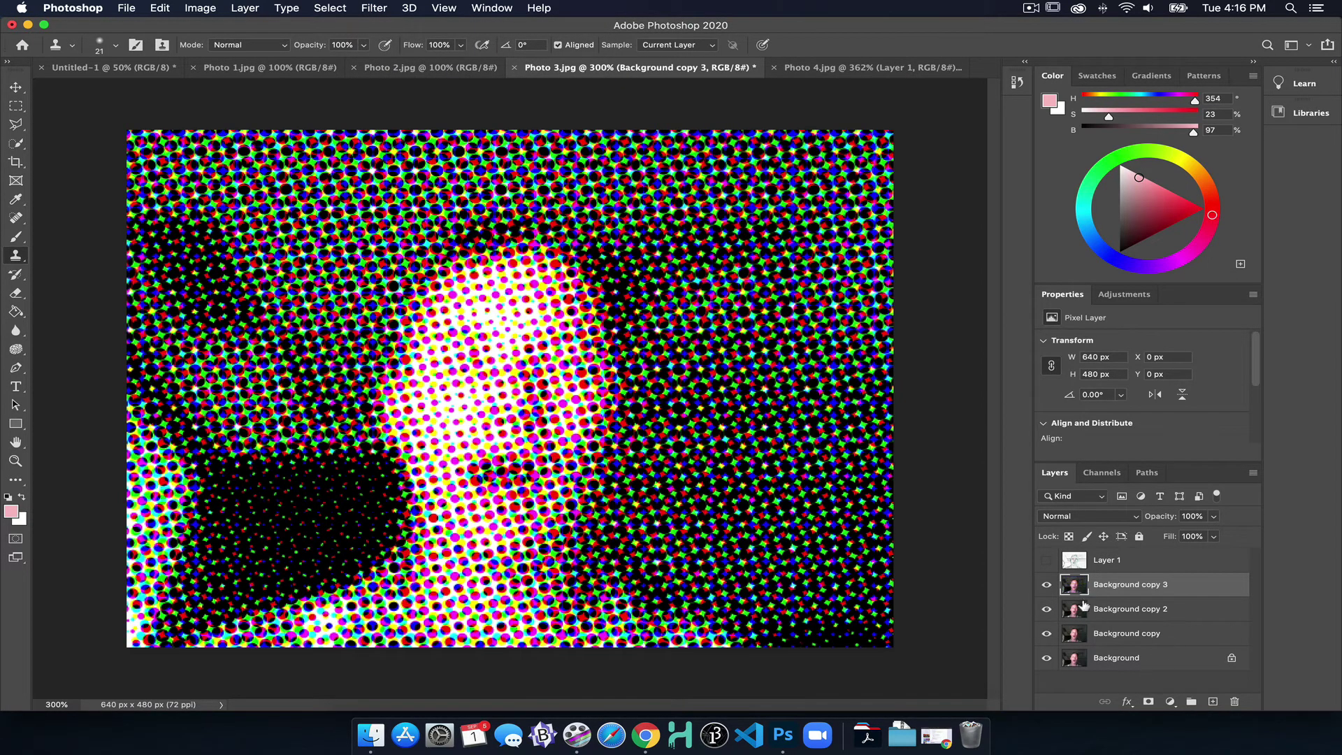
click(1047, 585)
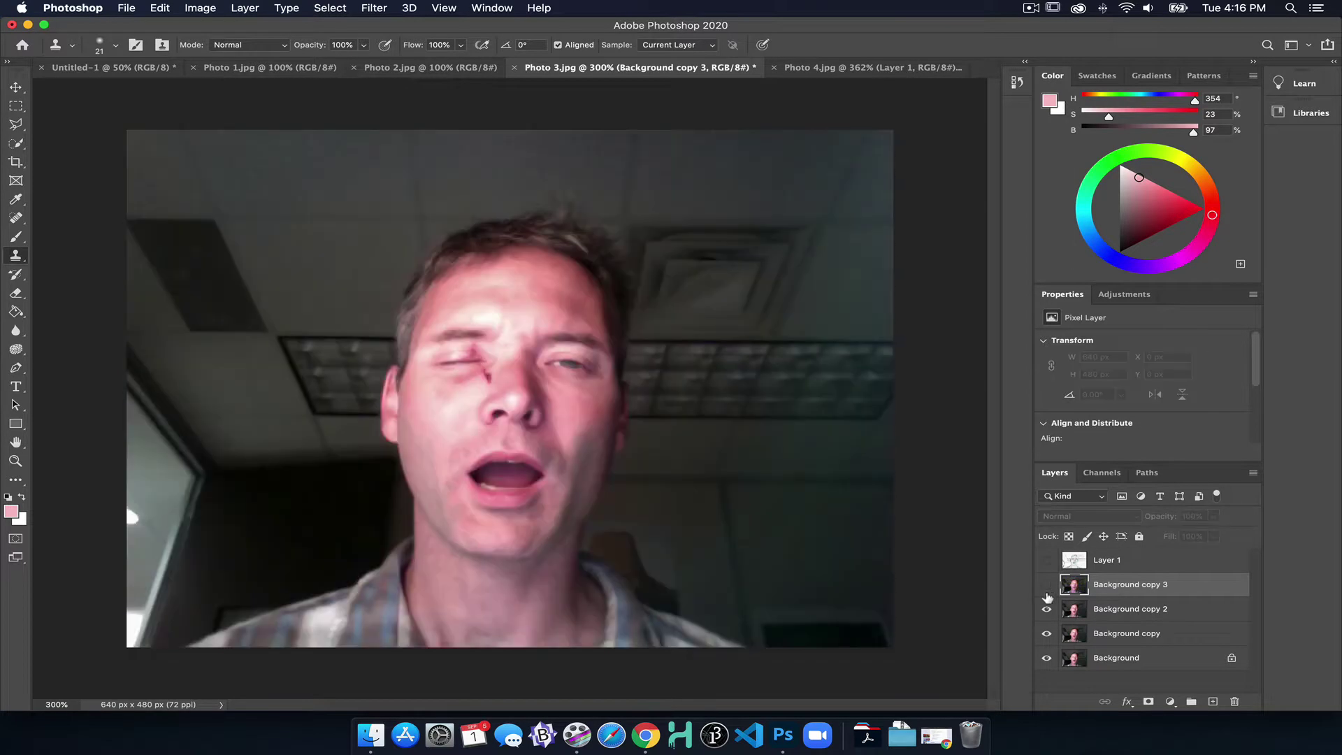
Apply the Mezzotint filter with the Short Lines type to the Background copy 2 layer and hide that layer
click(1136, 612)
click(410, 8)
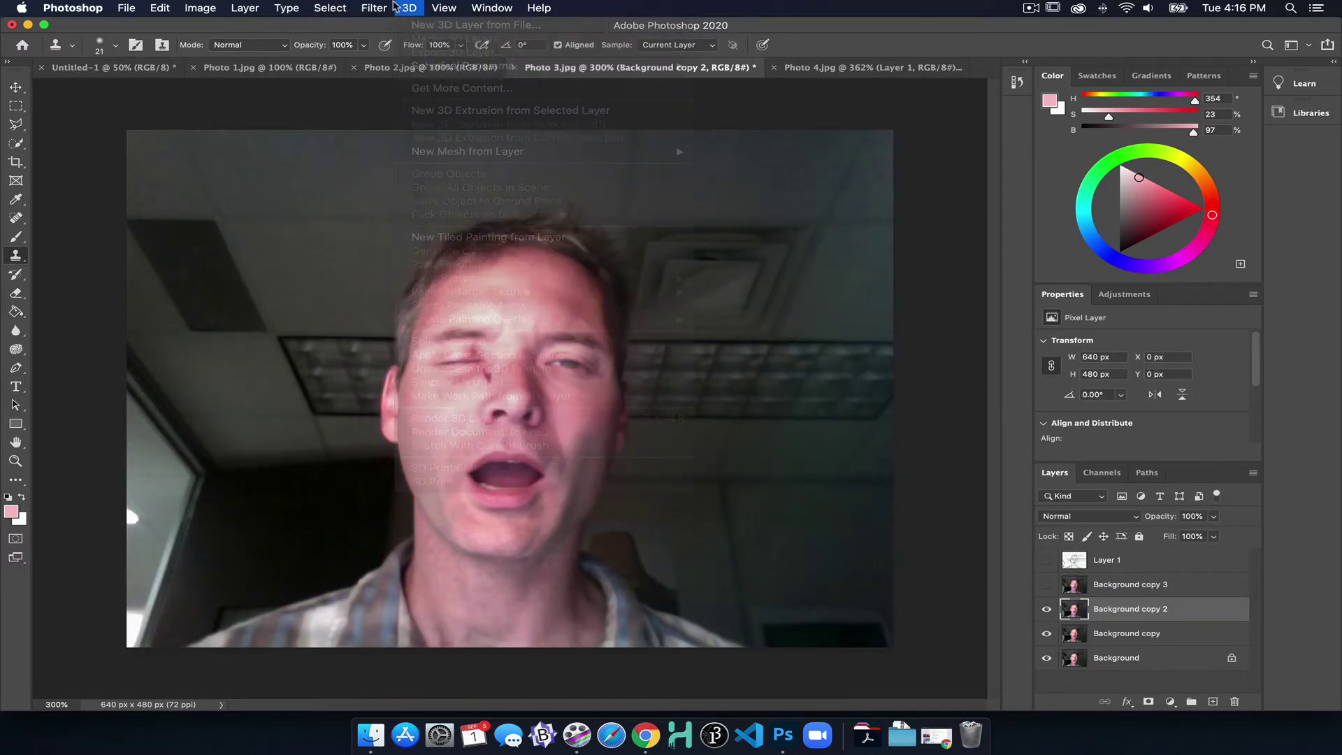
mouse_move(420, 233)
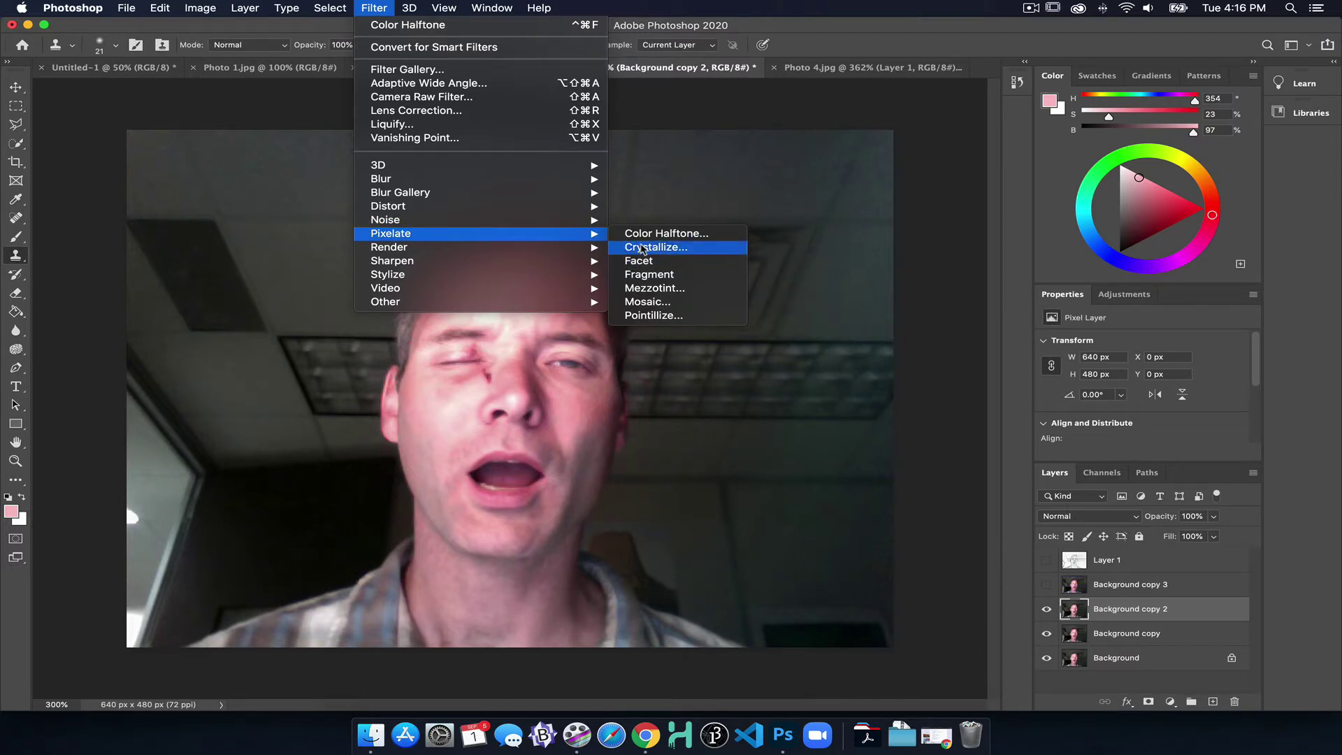
click(644, 288)
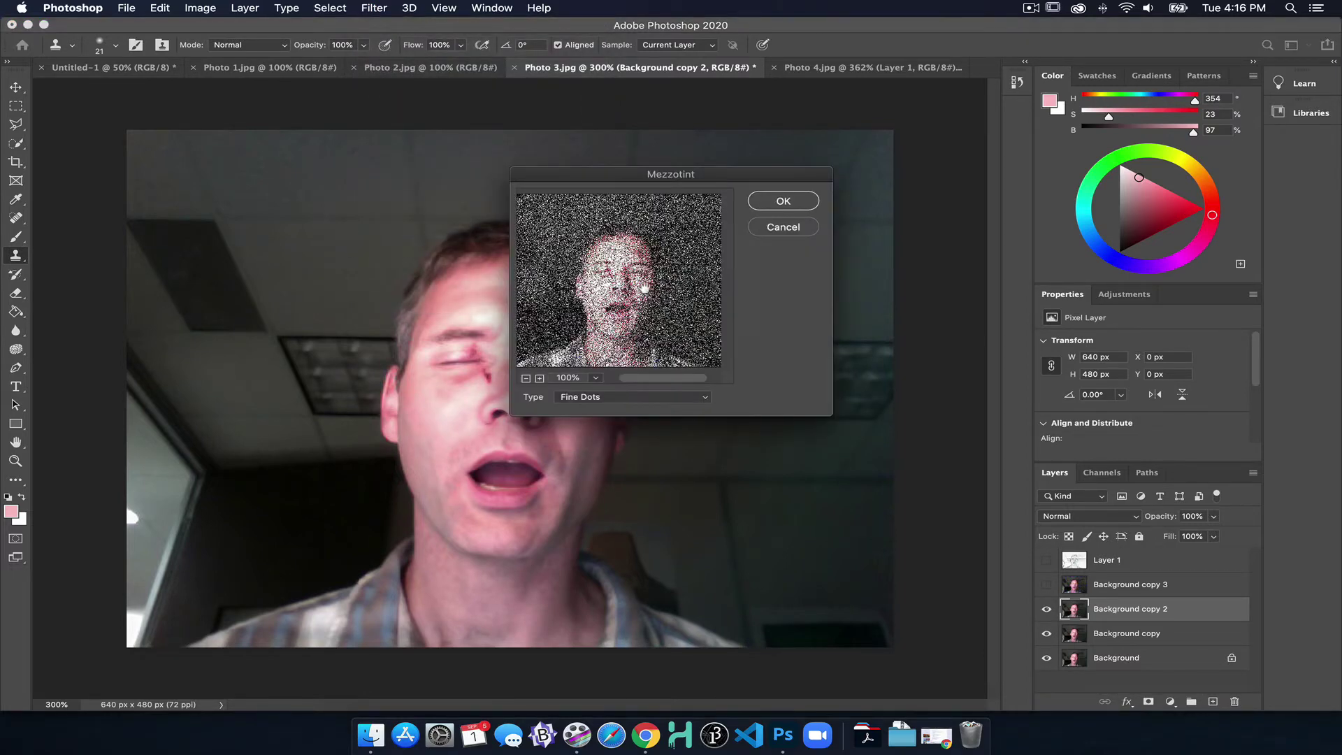
click(598, 396)
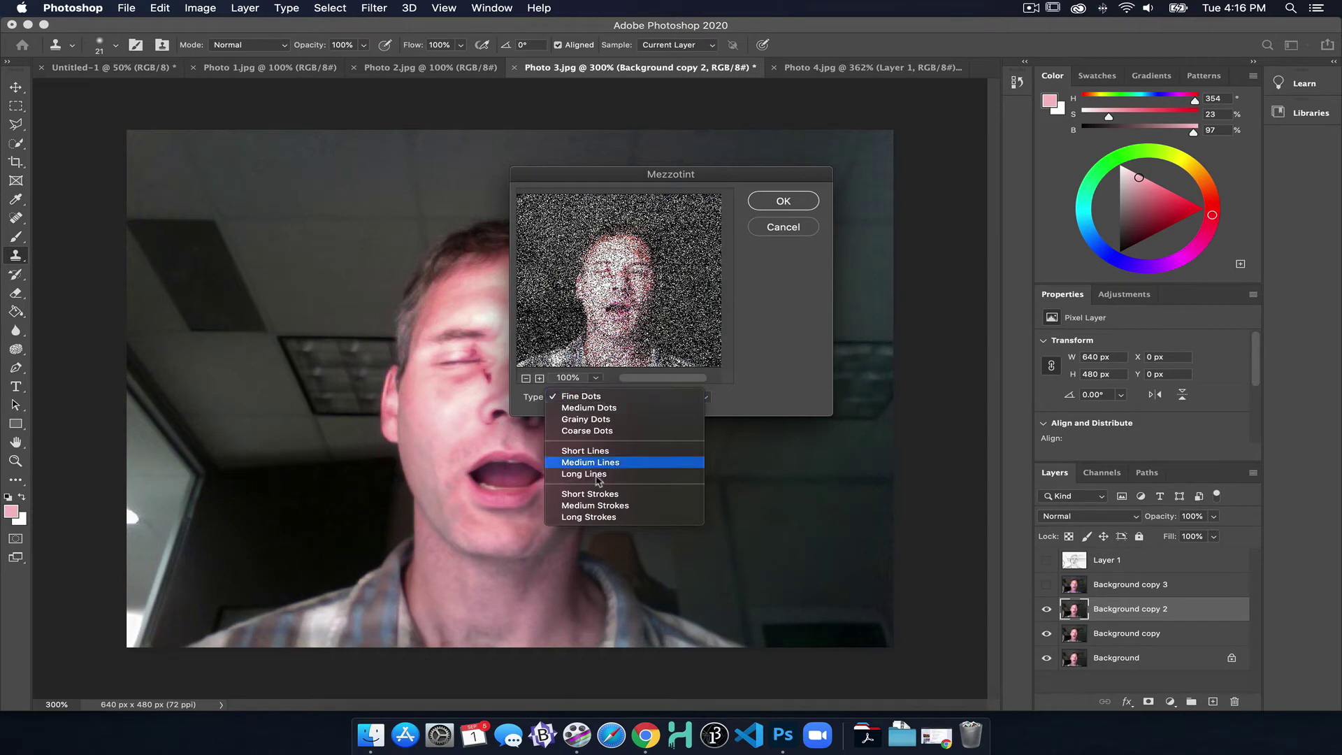
click(599, 451)
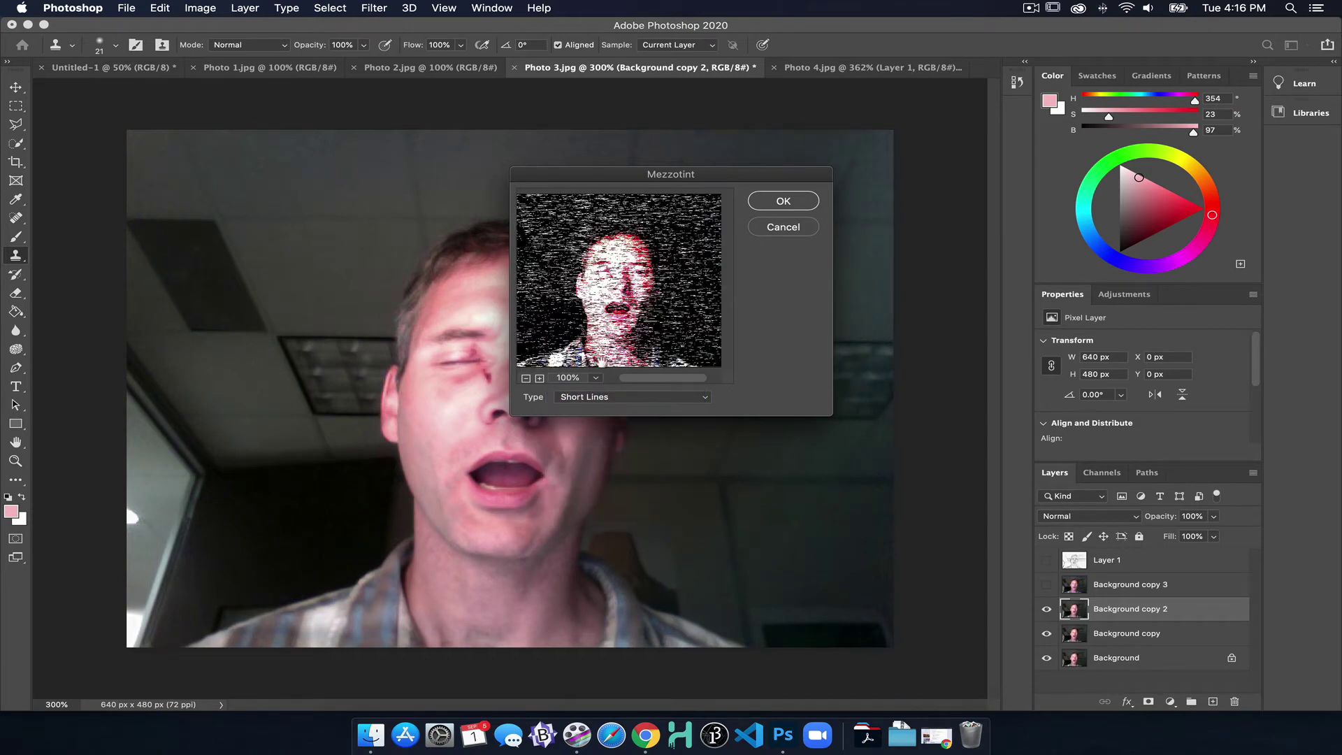
click(622, 397)
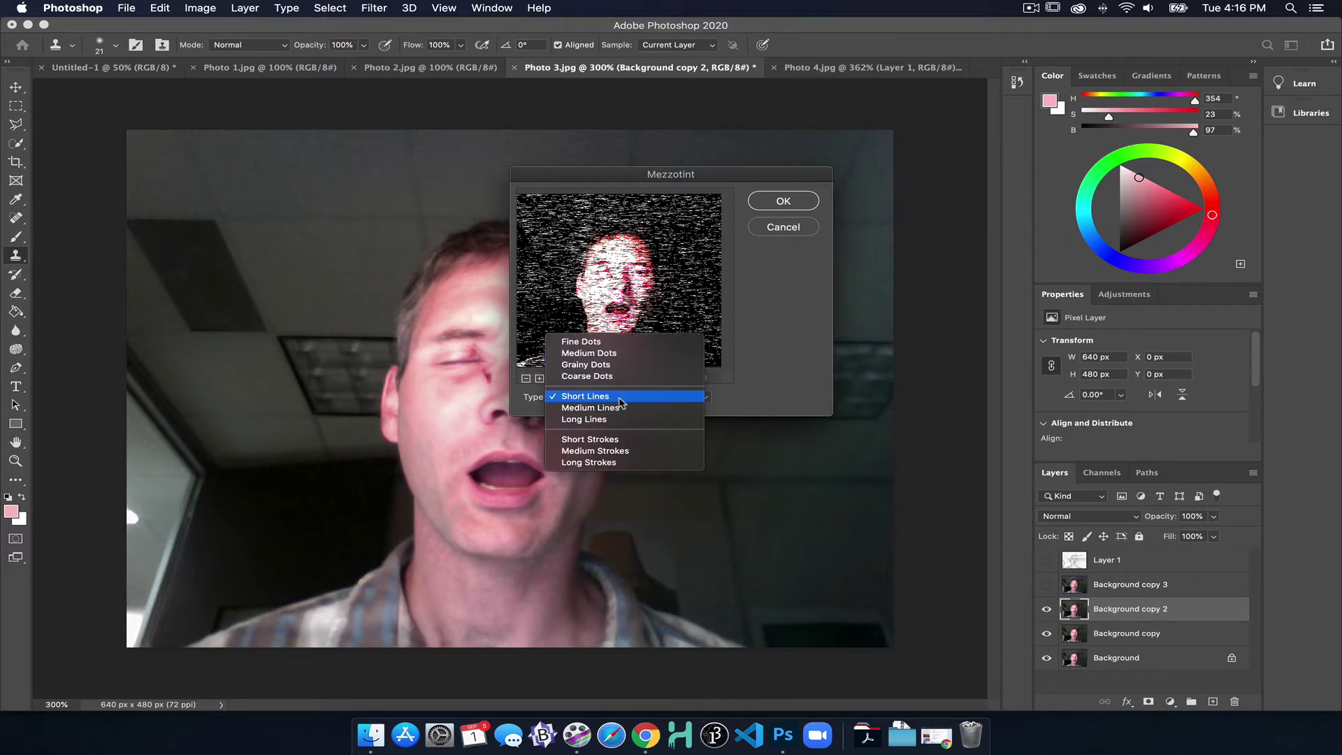
click(622, 440)
click(625, 396)
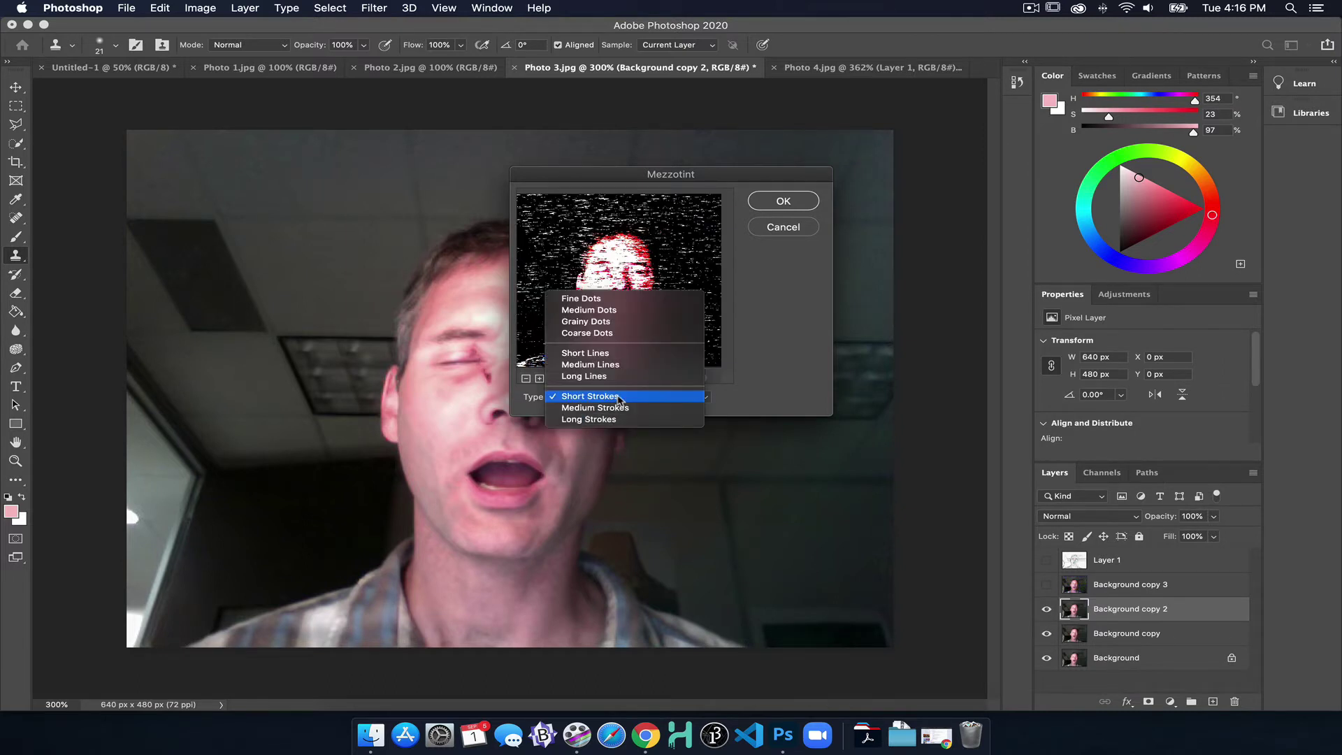
click(601, 353)
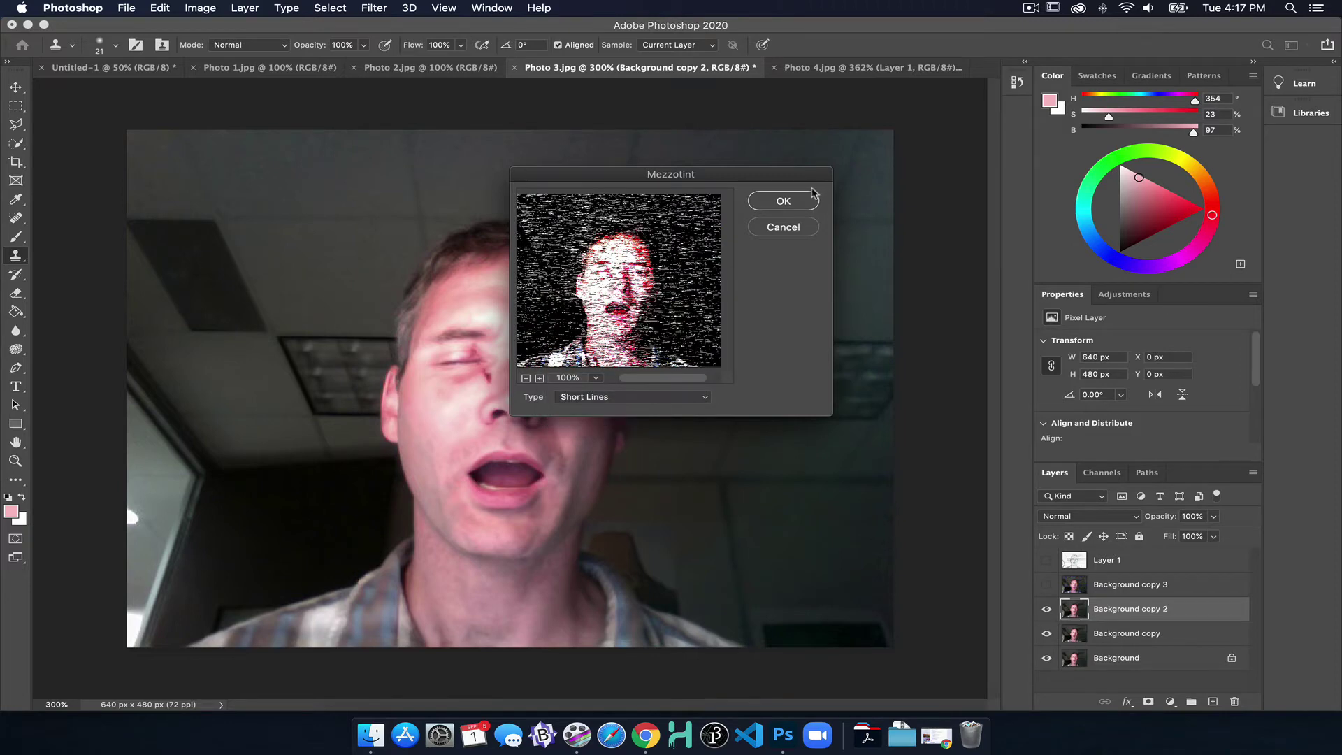
click(783, 202)
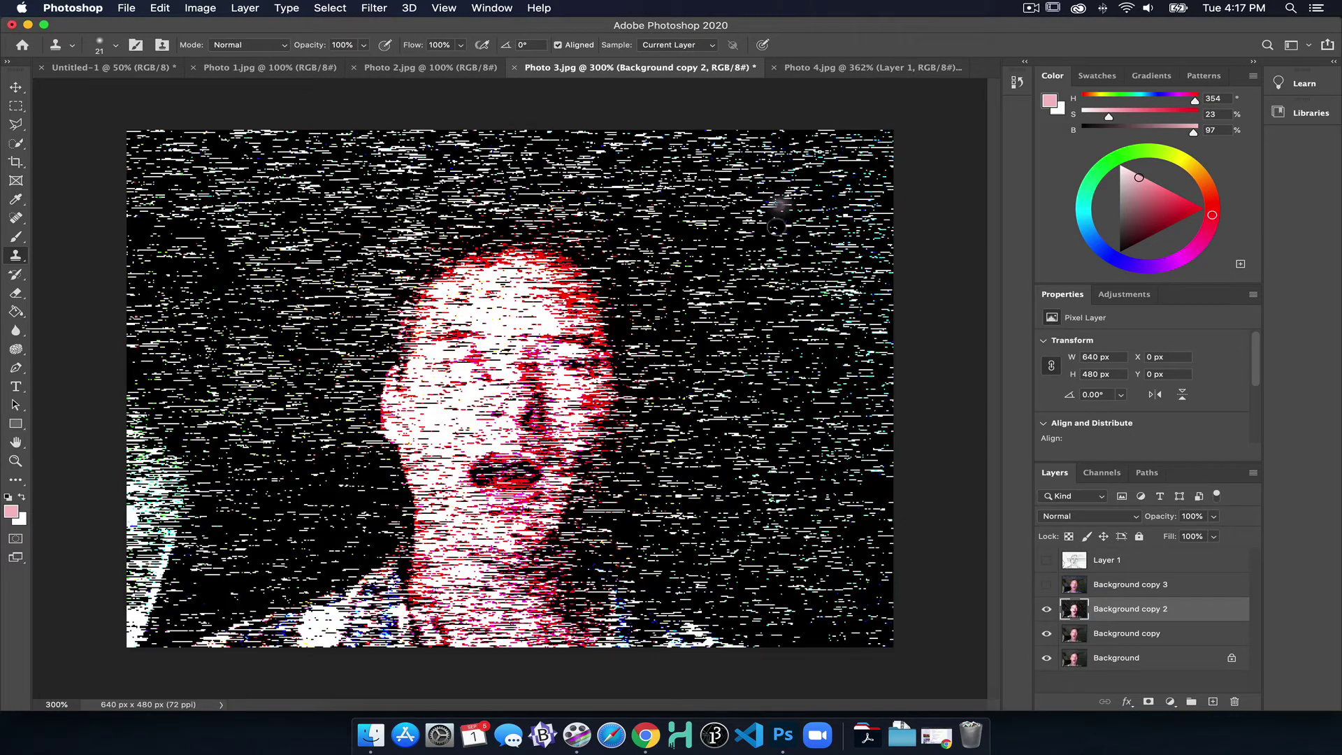
click(1047, 612)
Try the Solarize filter on the Background copy layer and undo it
click(1126, 633)
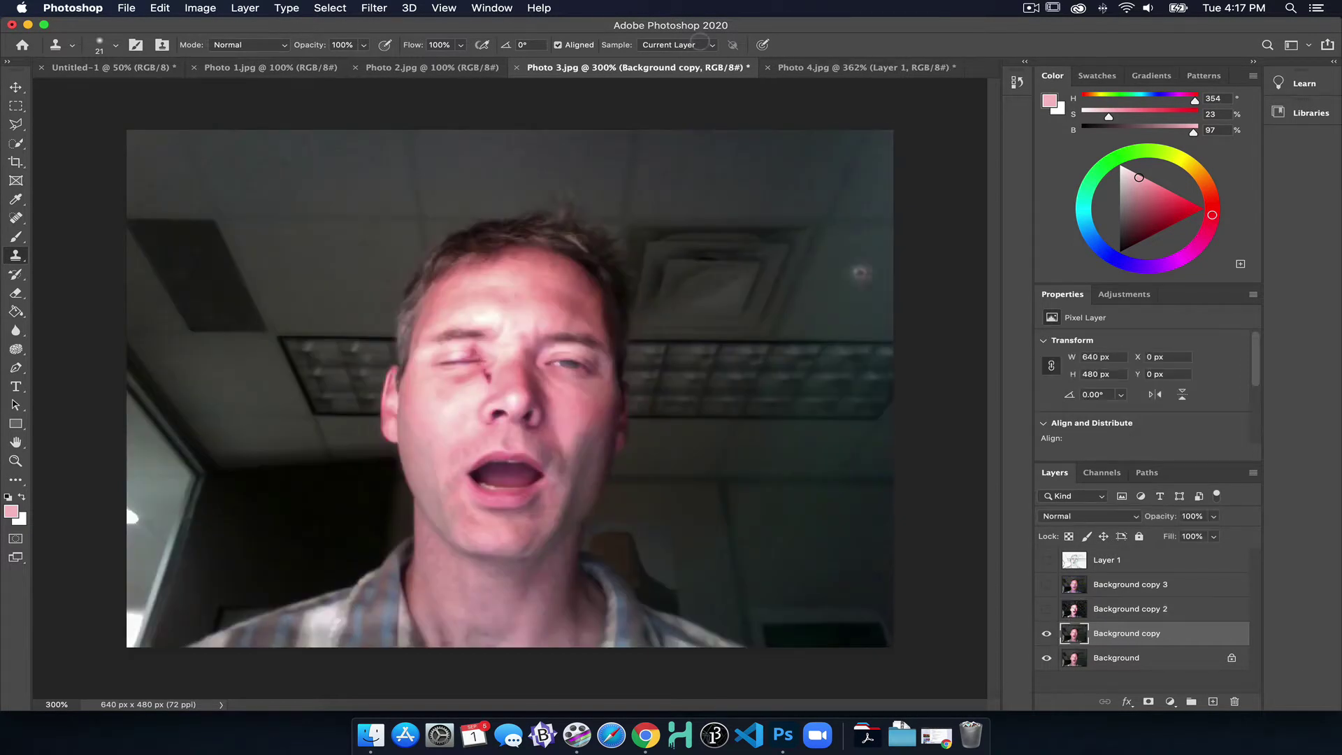
click(377, 6)
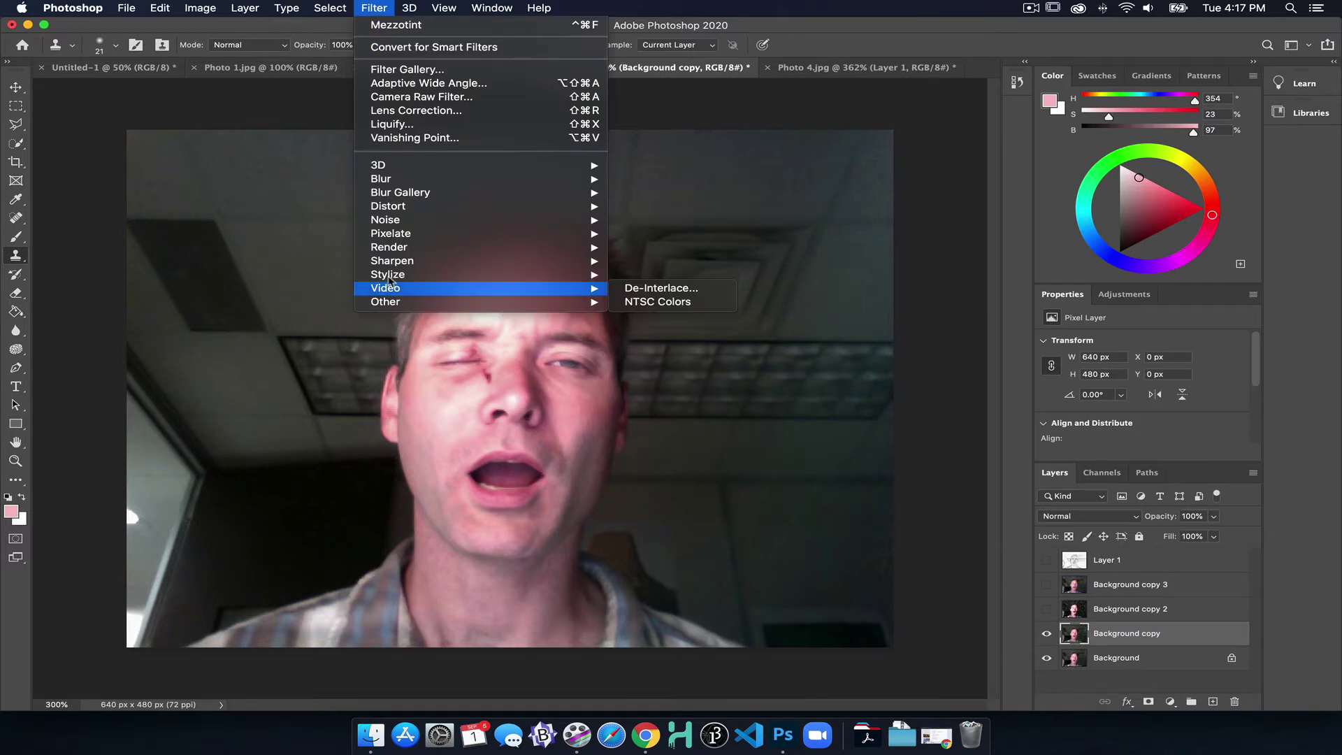
mouse_move(425, 279)
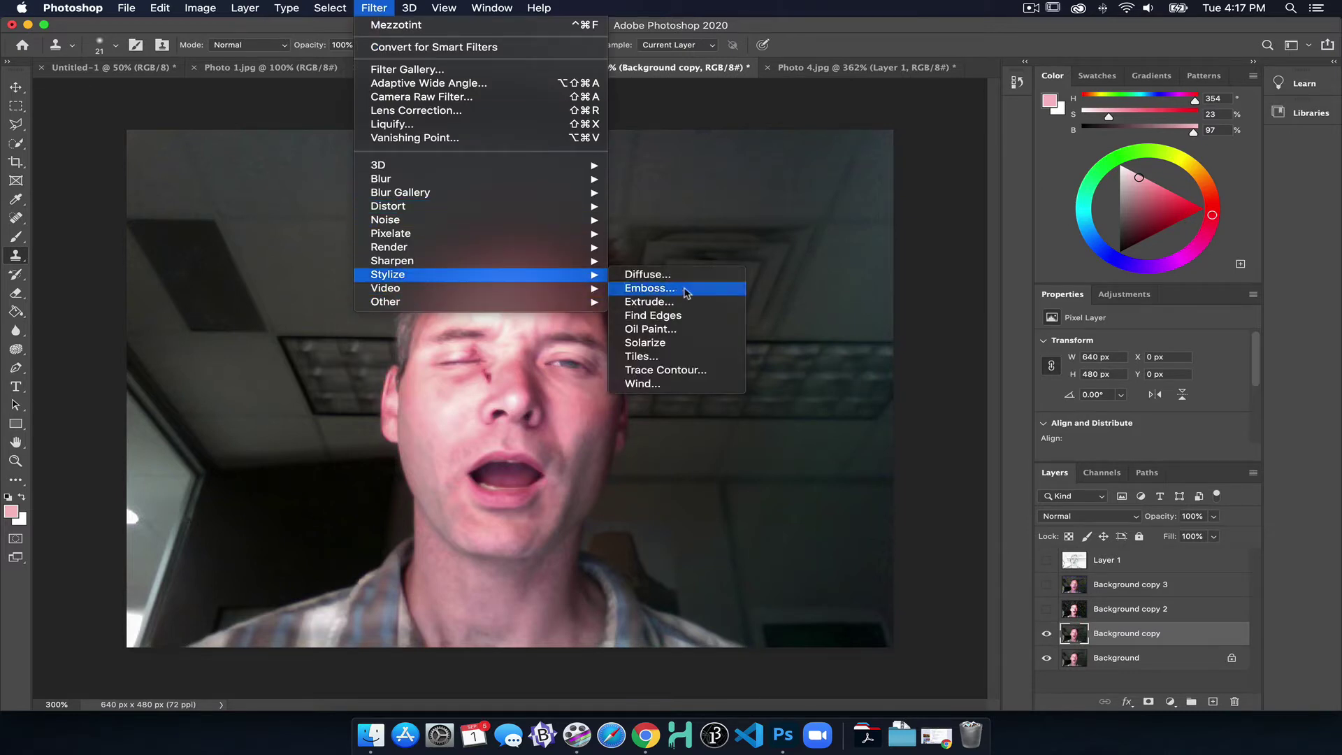
click(670, 346)
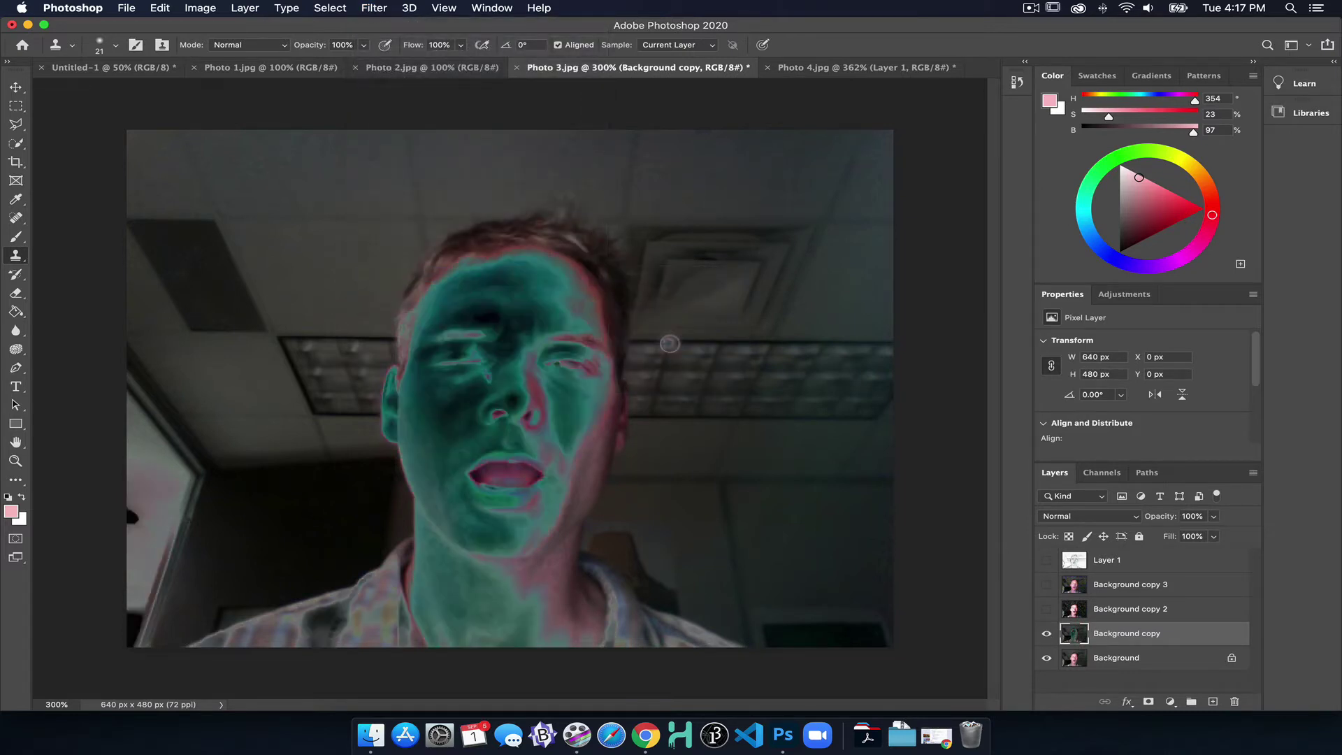
key(super+z)
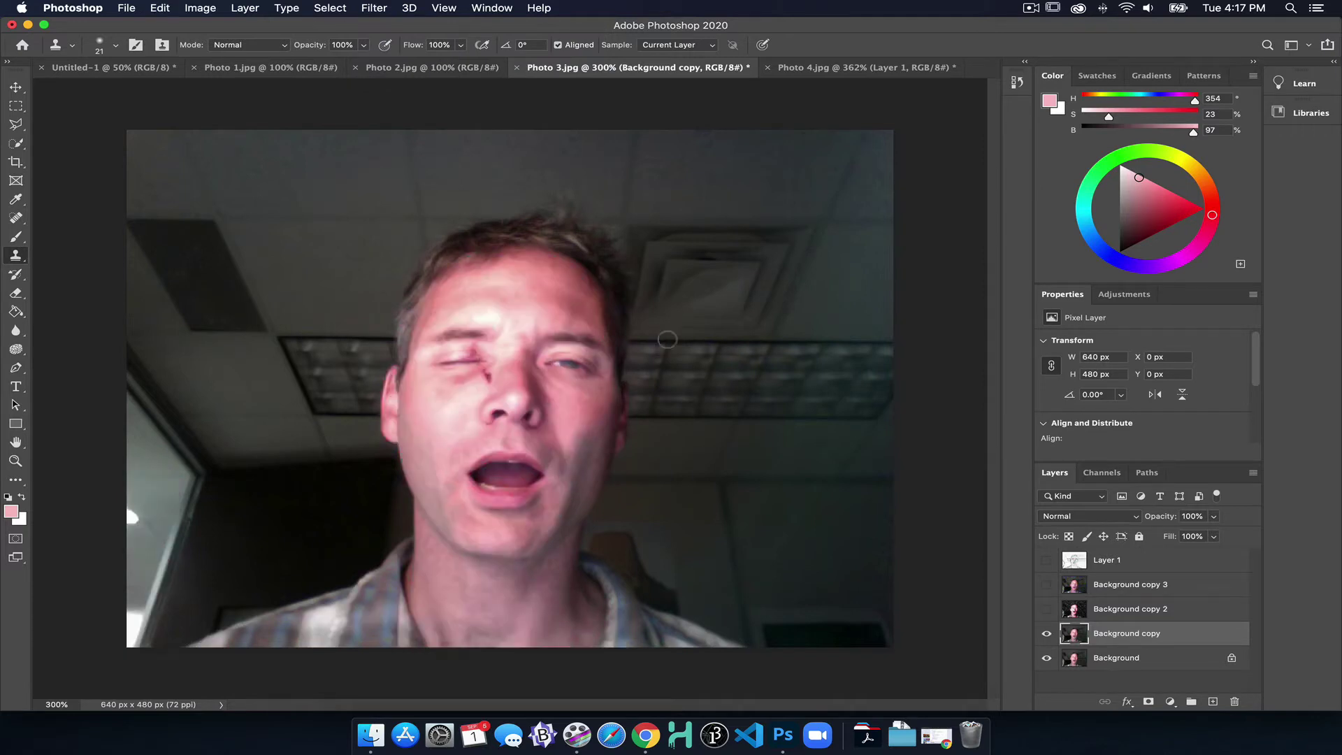
Apply a Gaussian Blur with a radius of 12.0 pixels to the Background copy layer
click(384, 8)
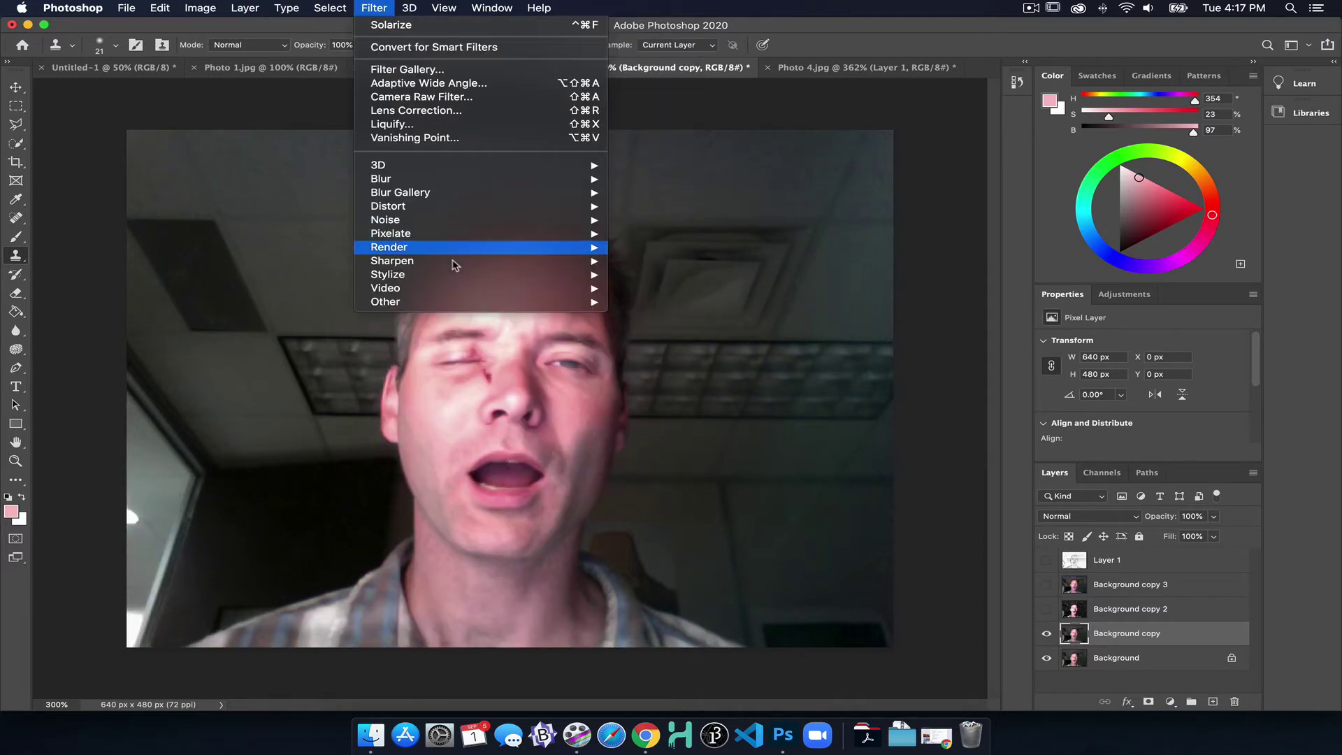
mouse_move(454, 266)
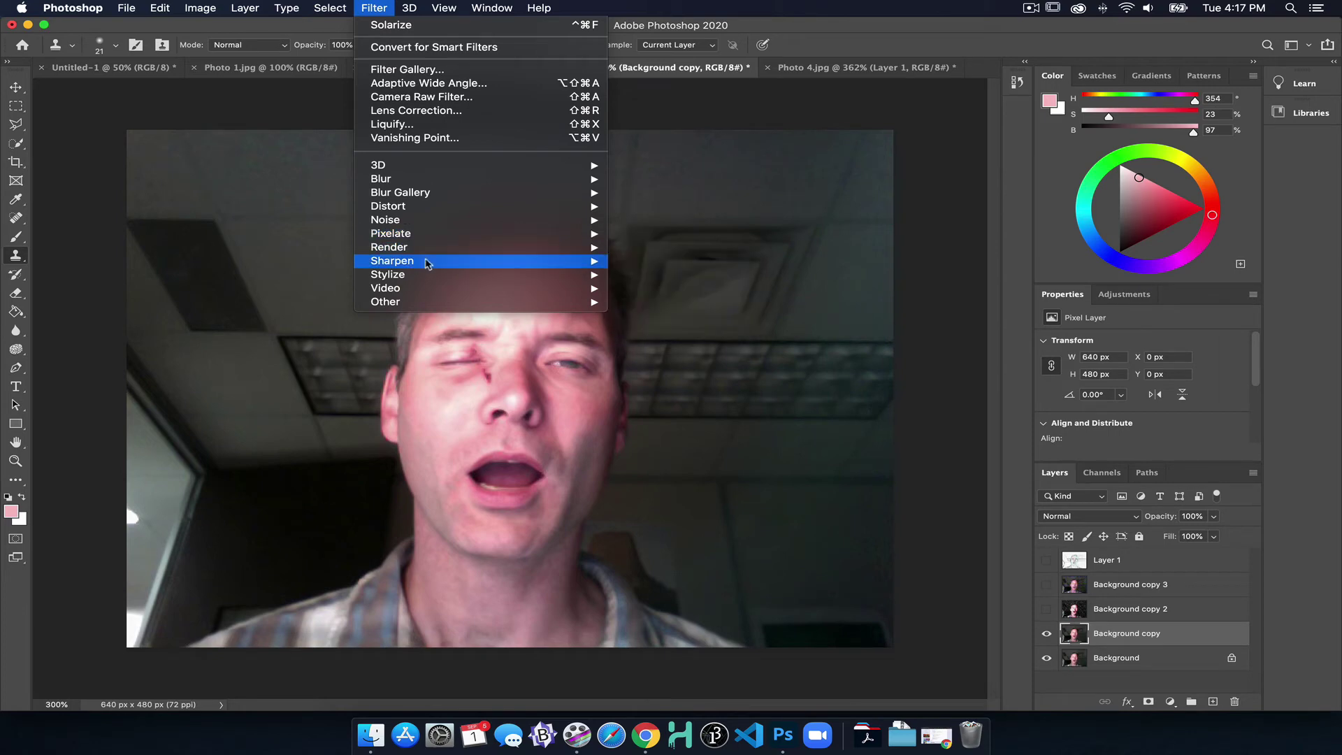
mouse_move(385, 224)
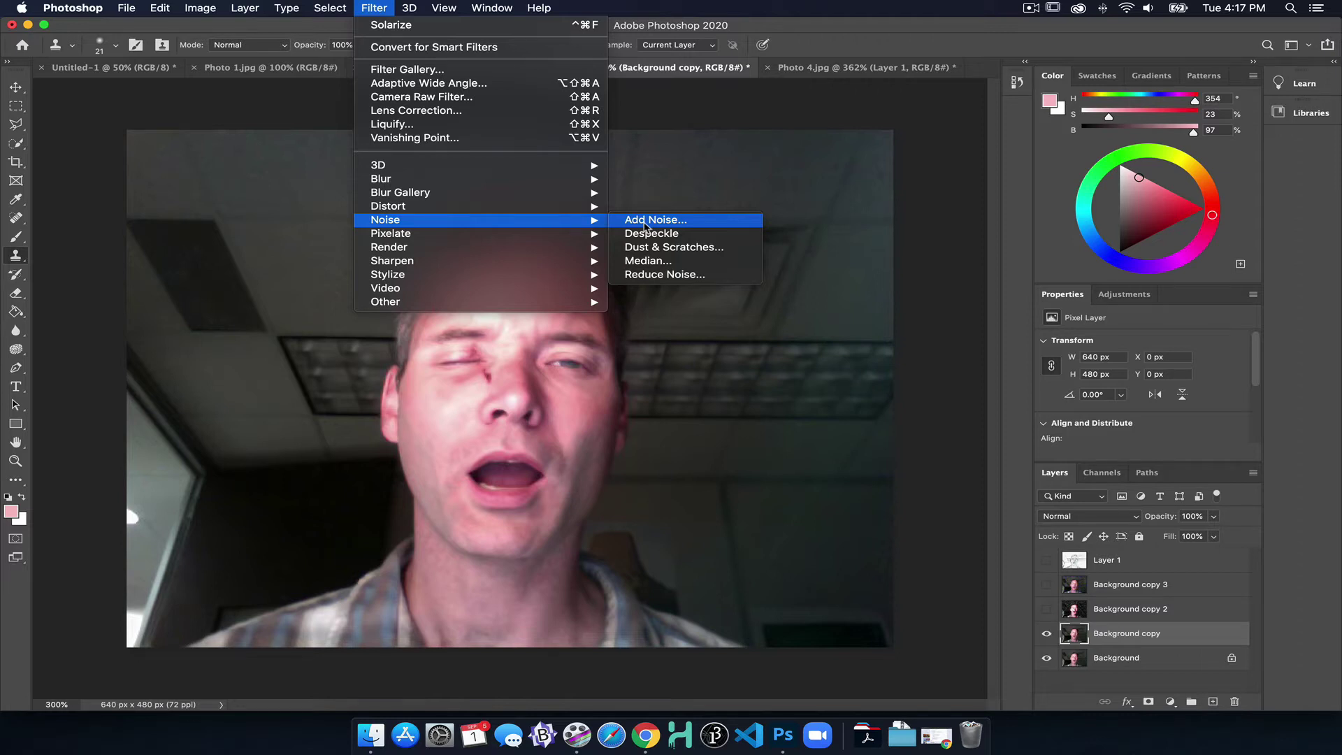
mouse_move(460, 233)
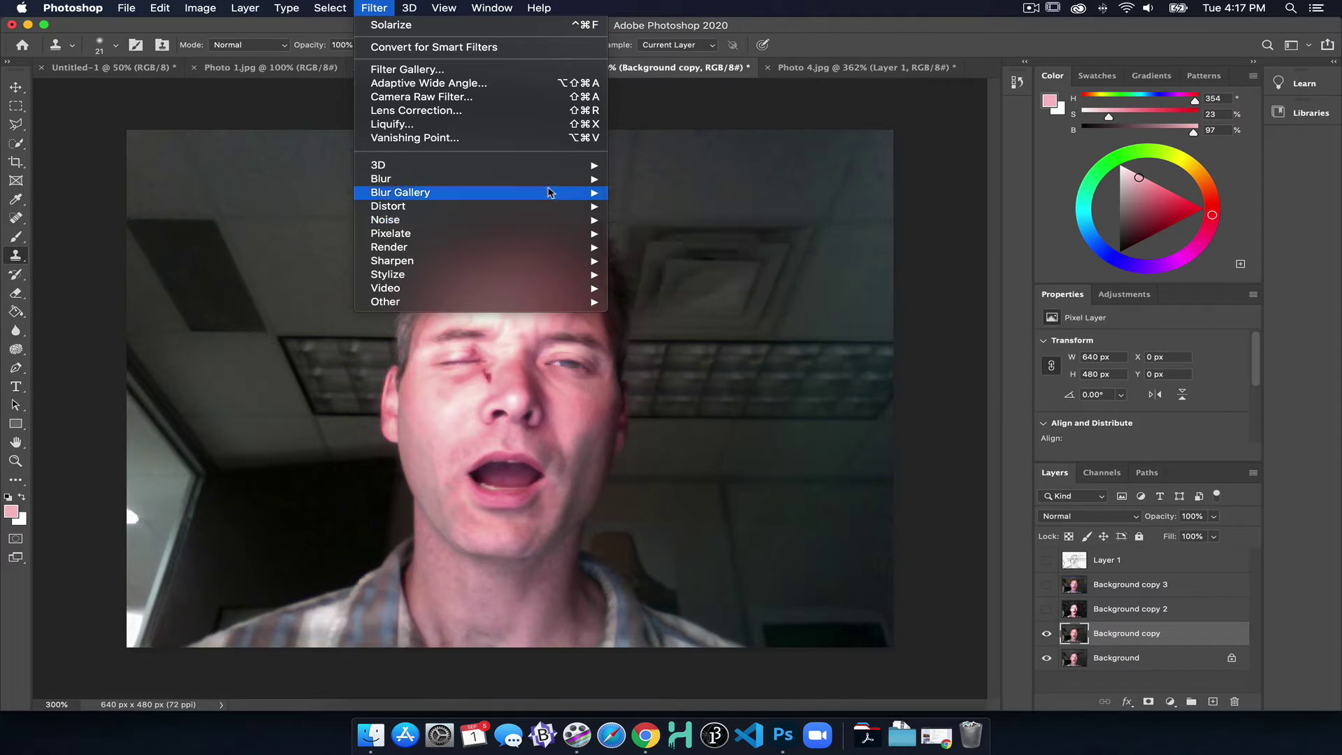
mouse_move(553, 180)
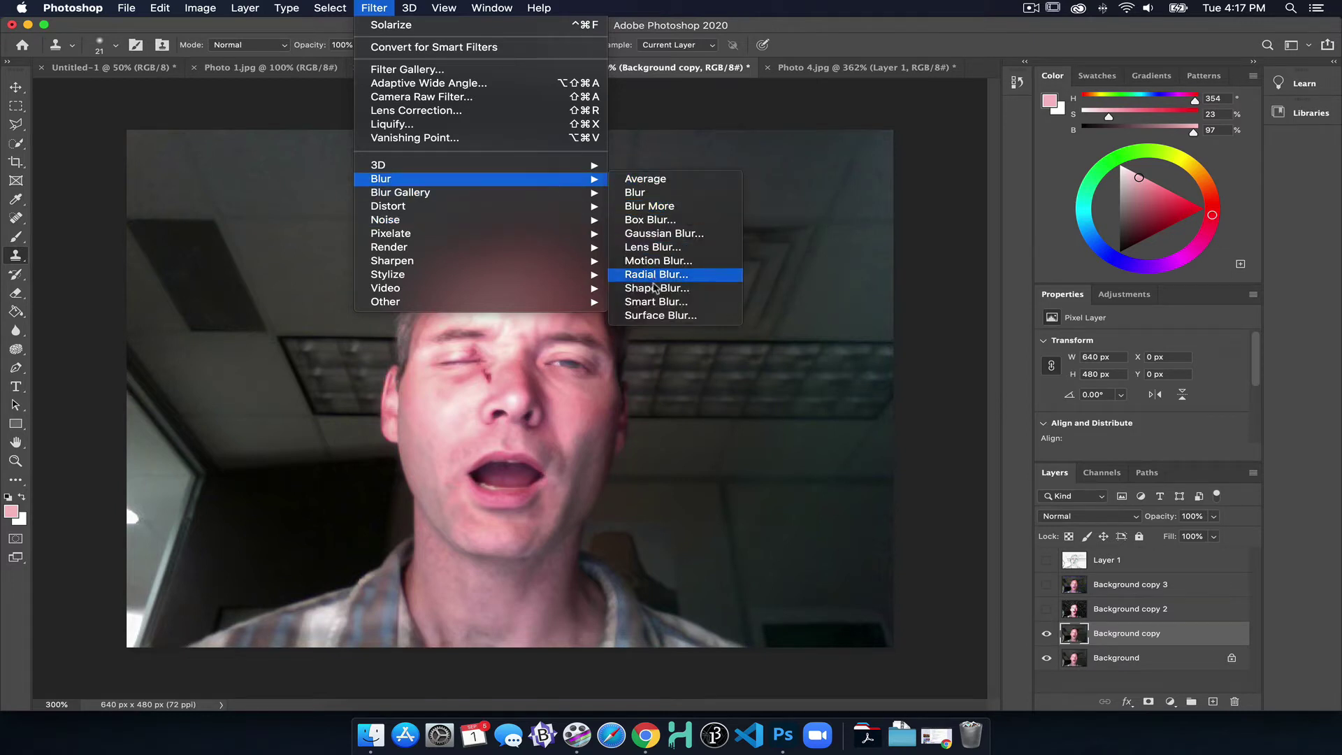
click(655, 235)
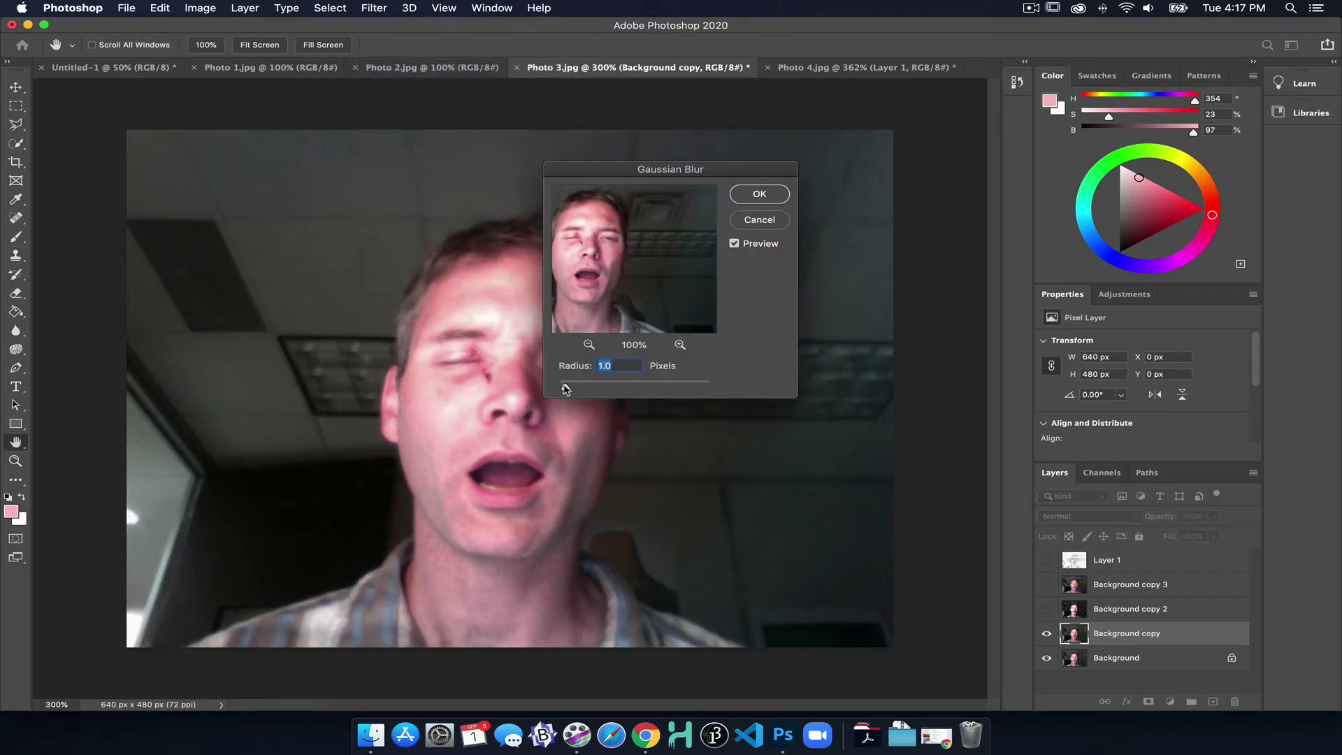
drag(566, 389, 621, 390)
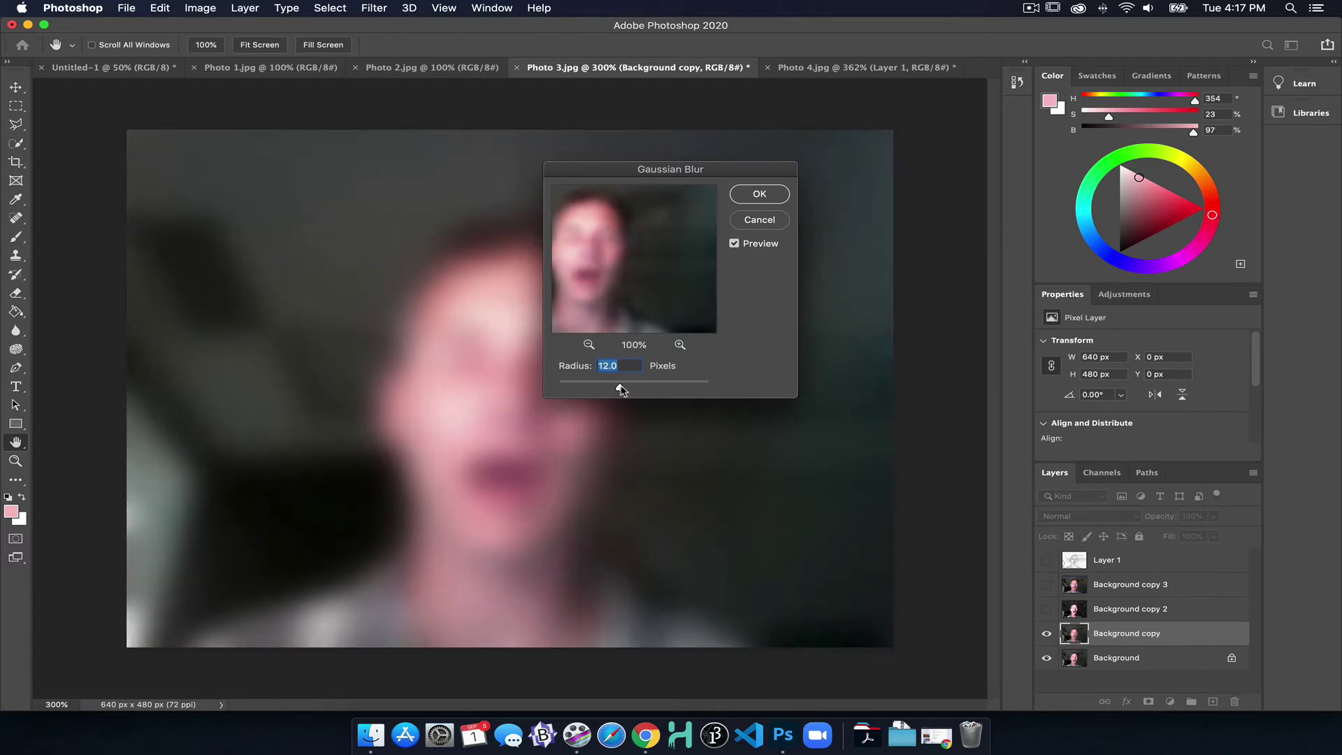
click(760, 193)
key(s)
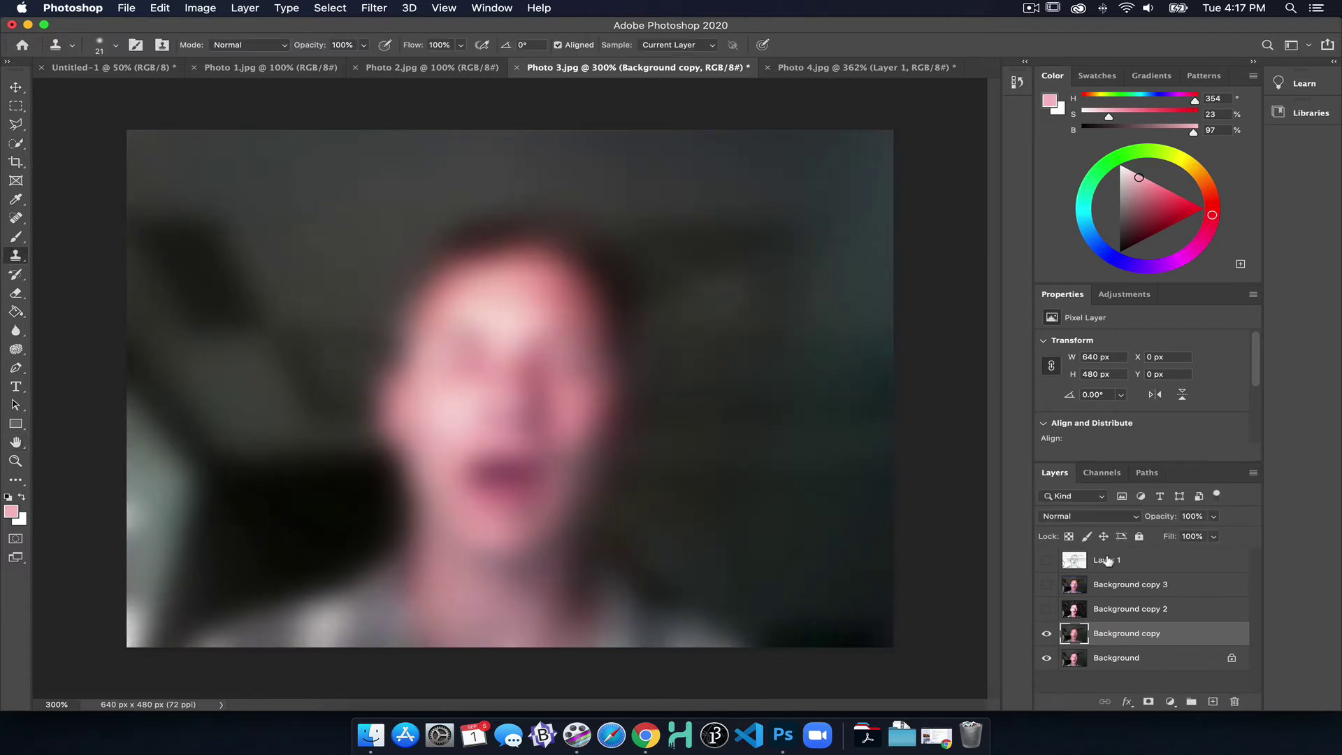
Make the hidden Background copy 2, Background copy 3 and Layer 1 layers visible again
click(1046, 609)
click(1047, 585)
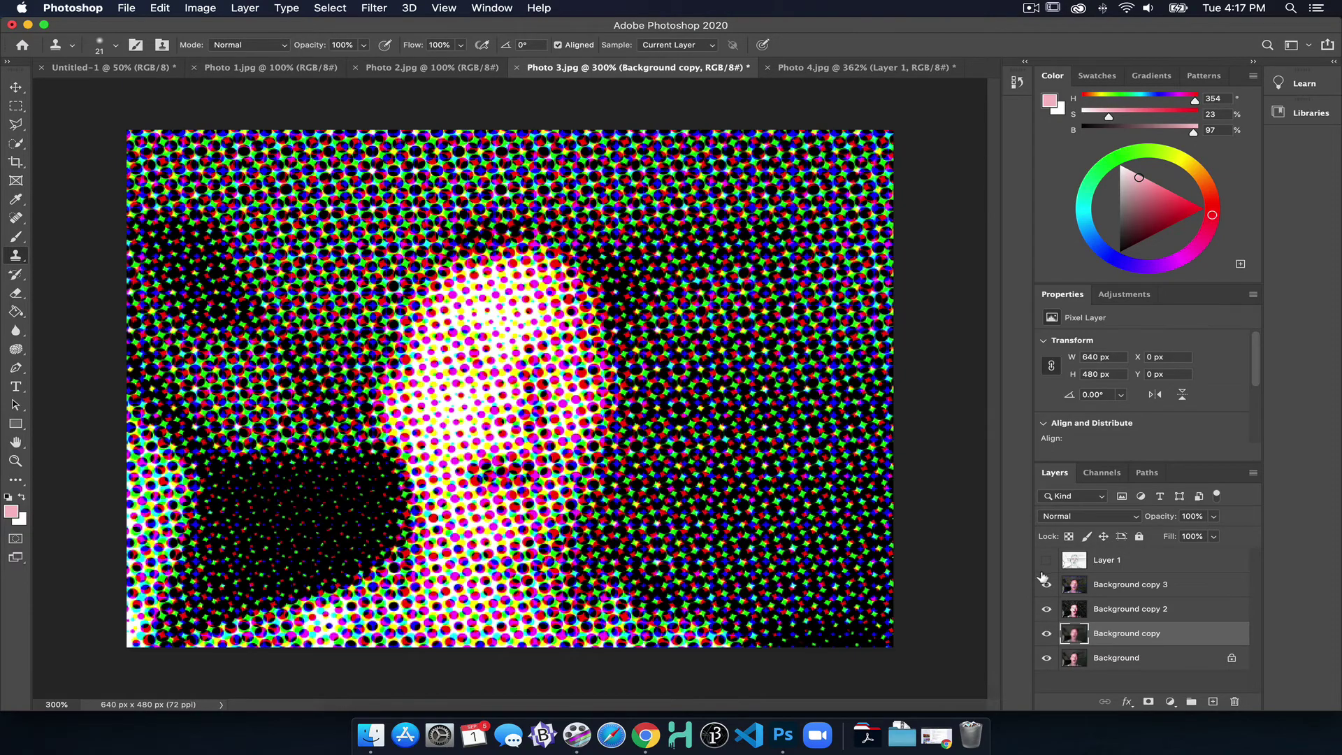
click(1046, 560)
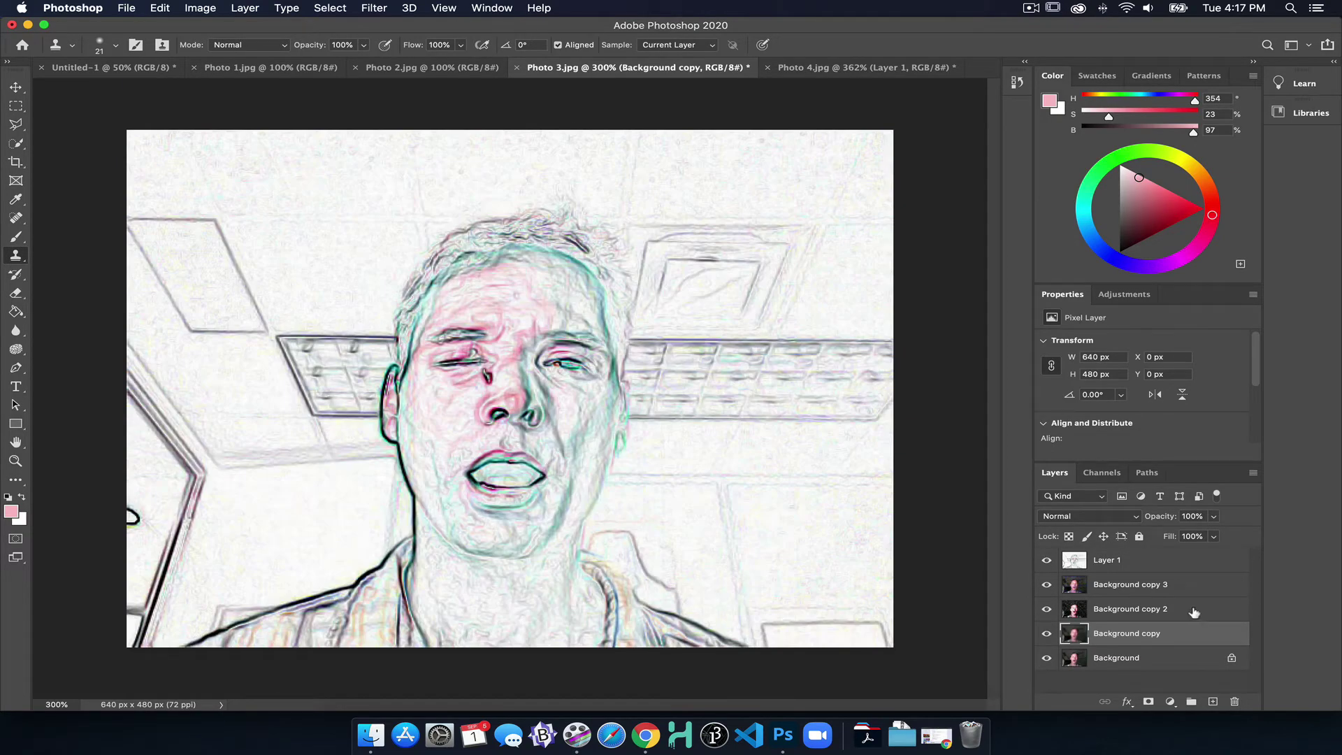
Duplicate the Background layer and move the duplicate above Layer 1 in the layer stack
click(1111, 659)
key(super+j)
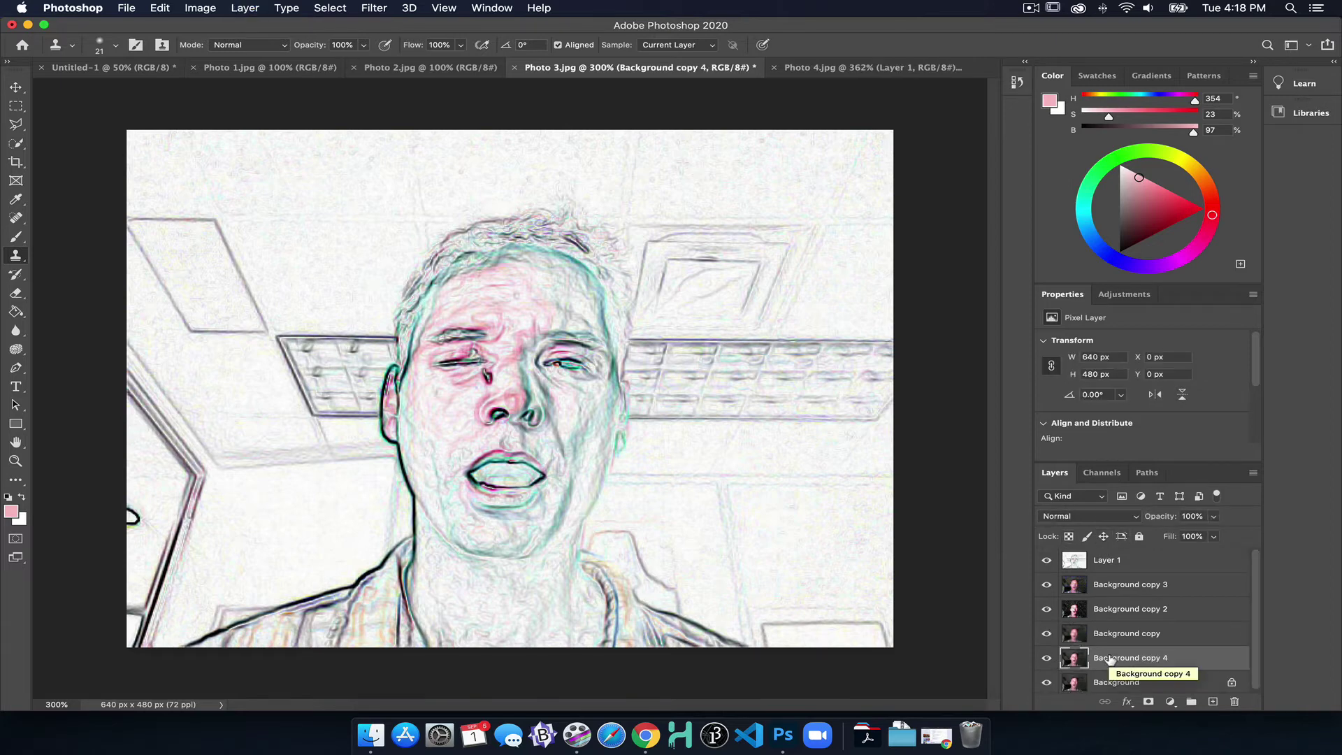
drag(1111, 660, 1122, 559)
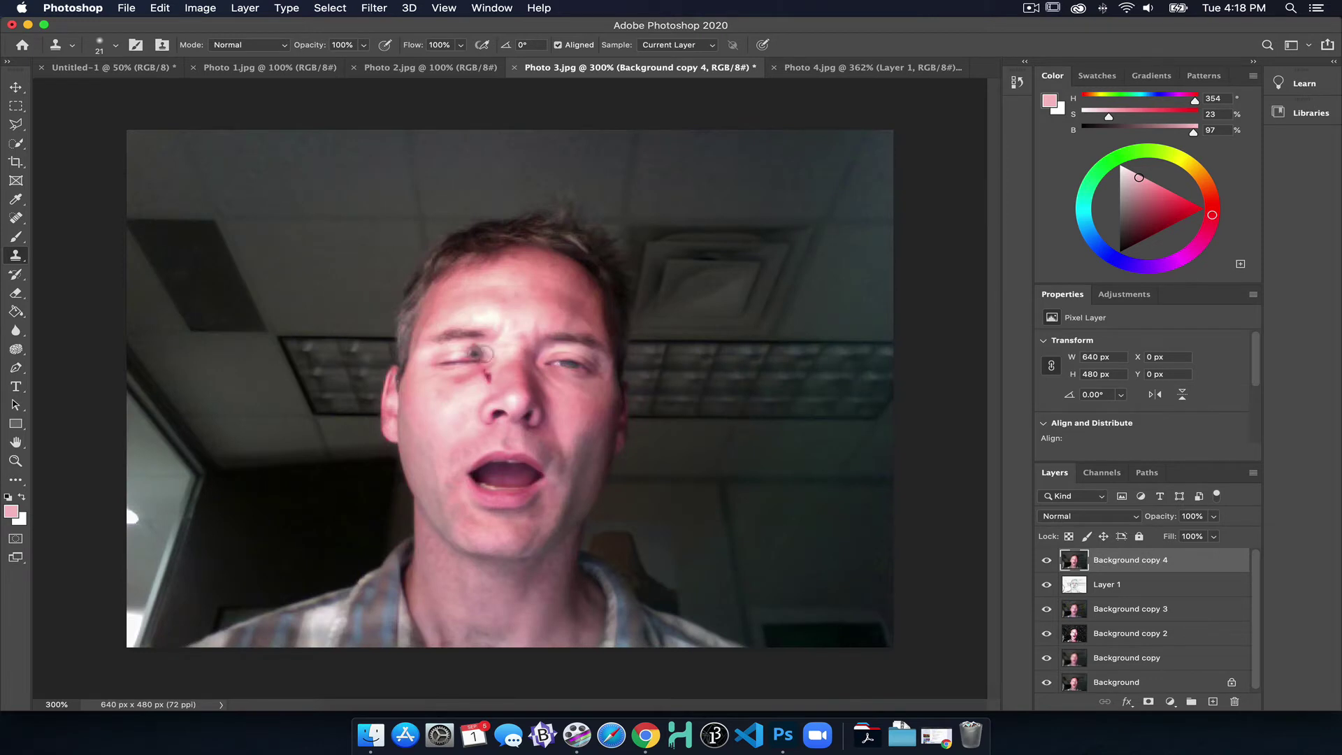
key(v)
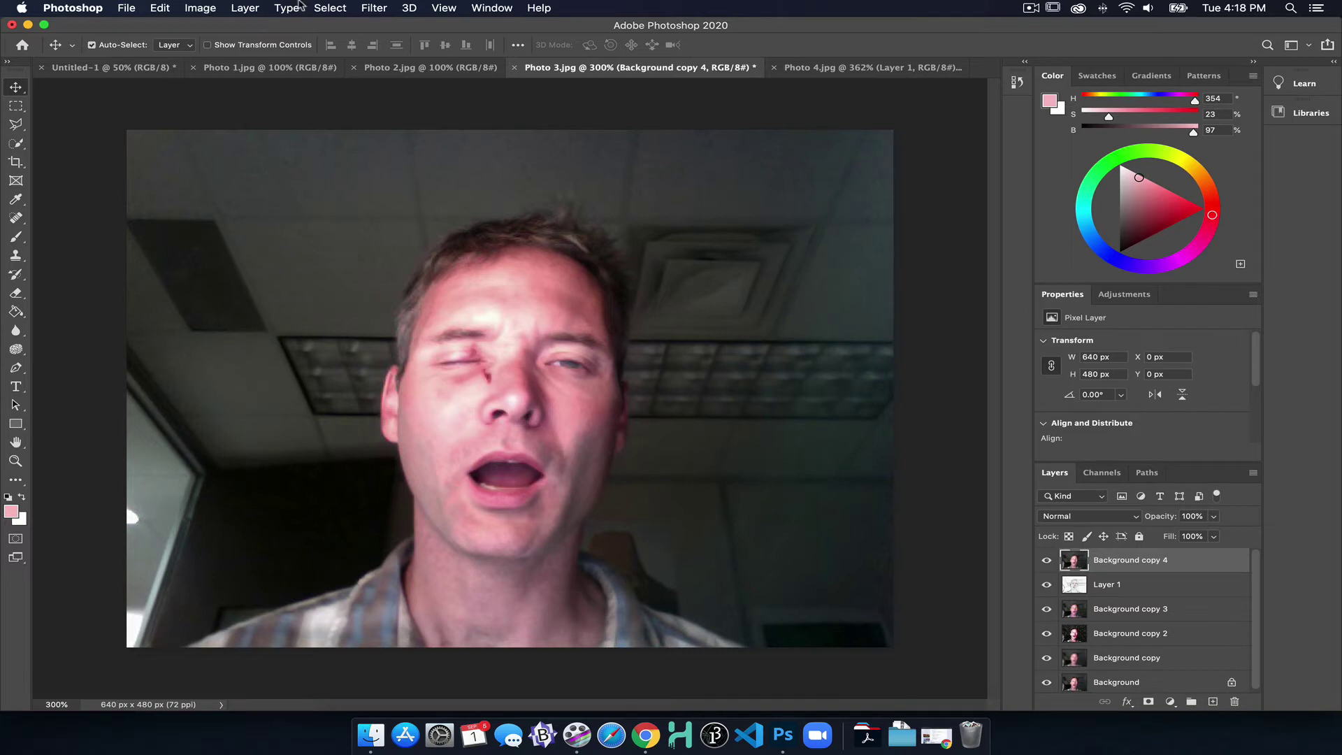
click(373, 7)
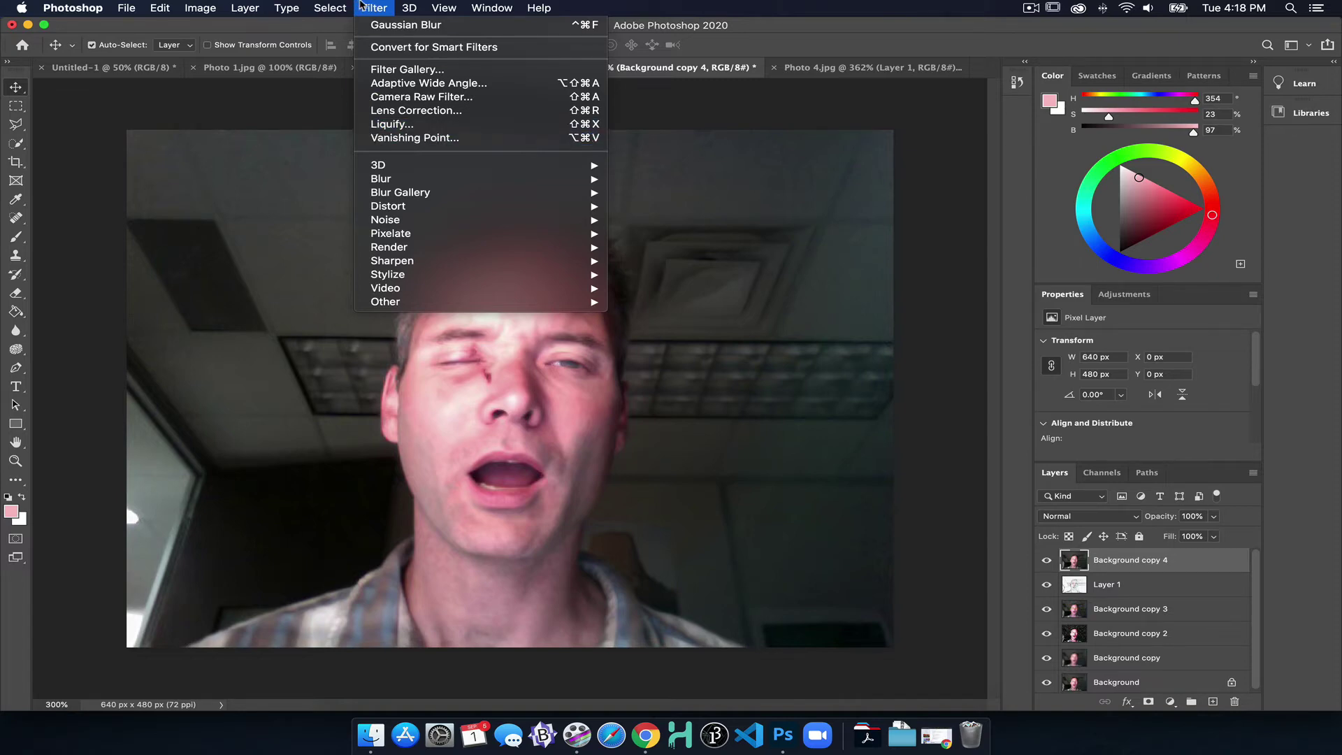
click(361, 6)
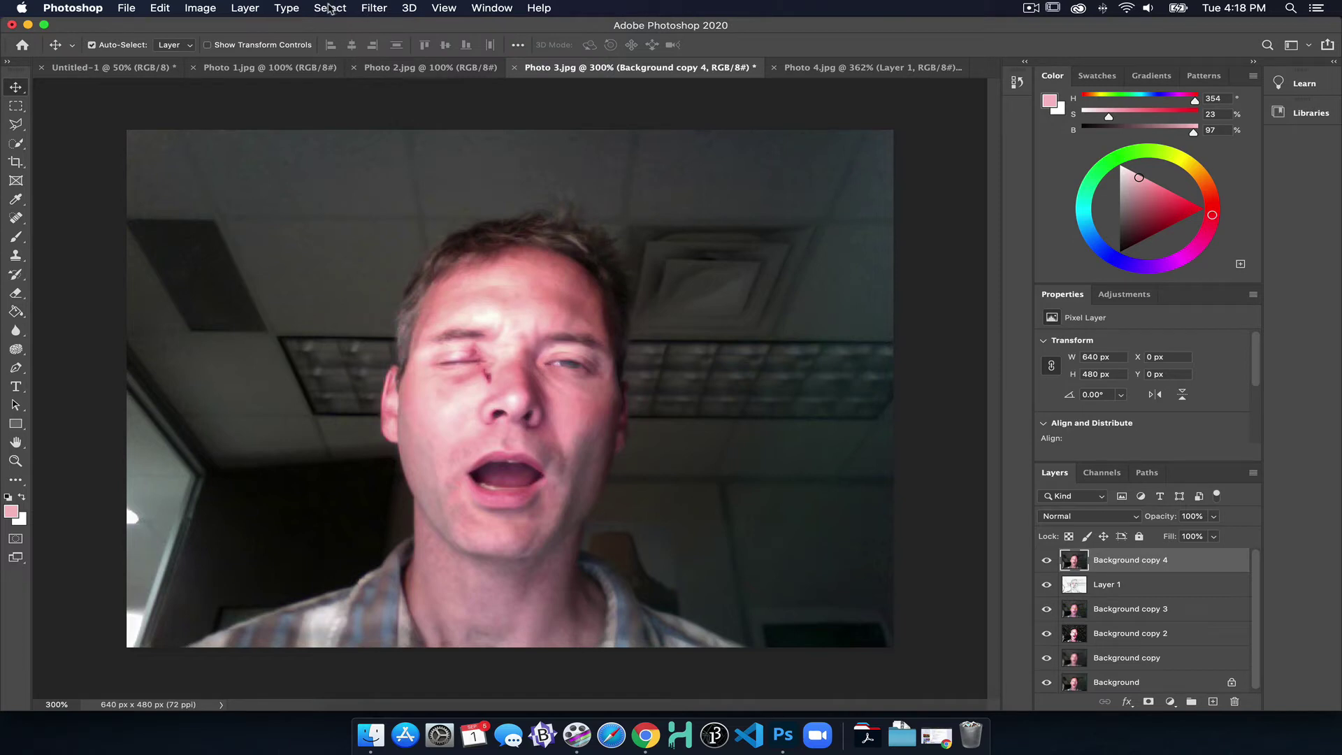
Switch to the Photo 4.jpg document, hide Layer 1 and duplicate the Background layer
click(396, 69)
click(279, 70)
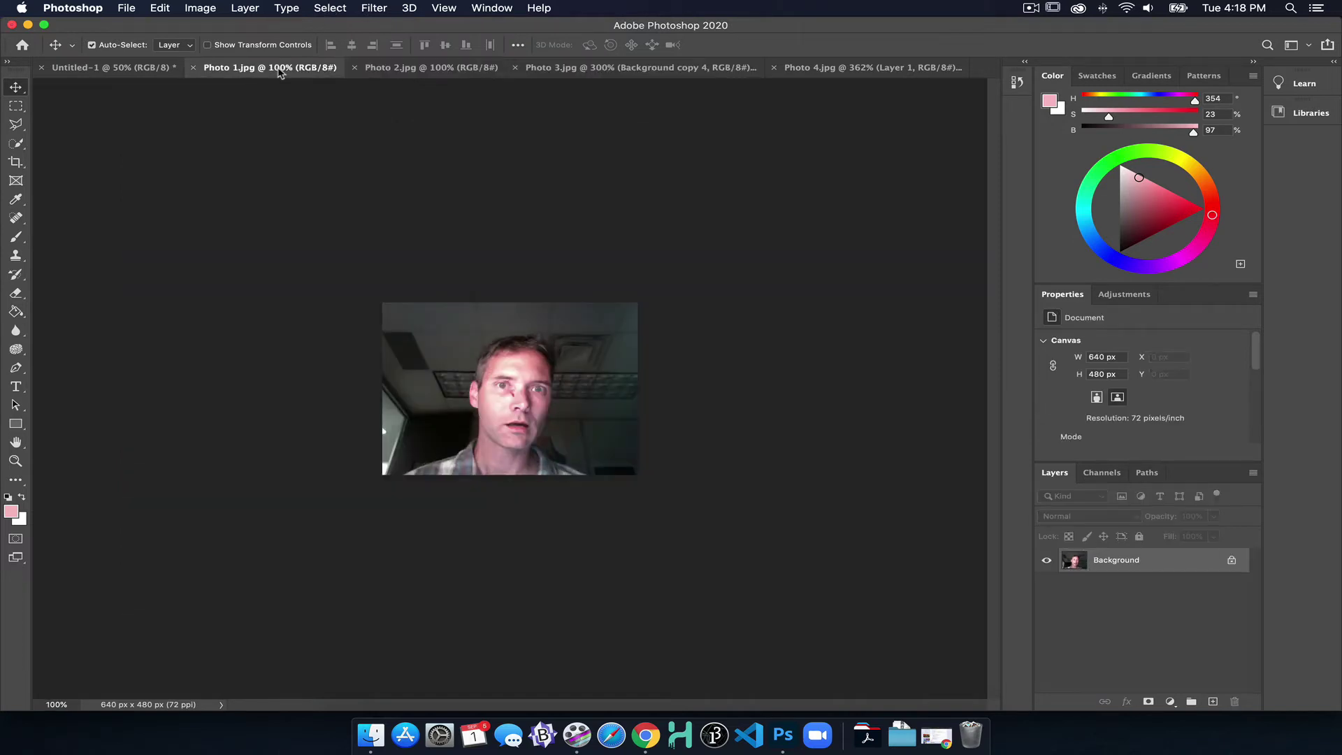
click(804, 68)
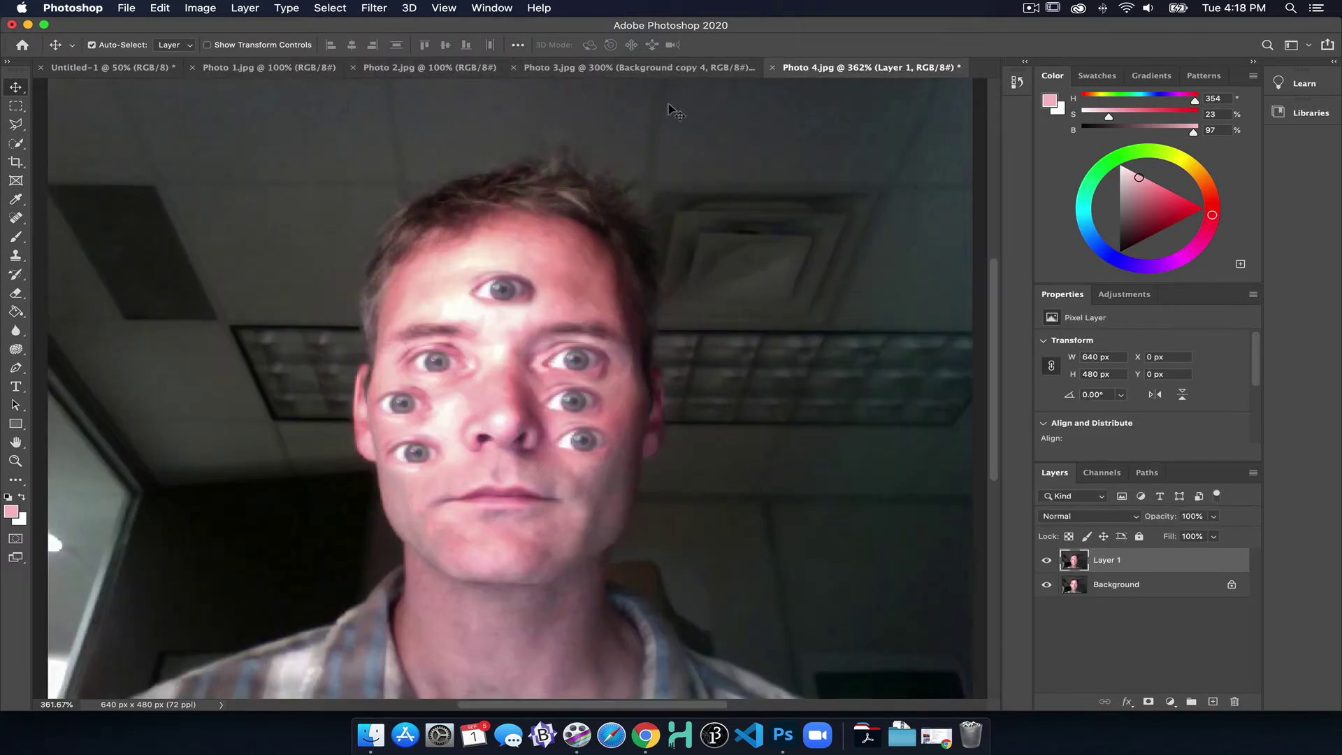
click(1046, 560)
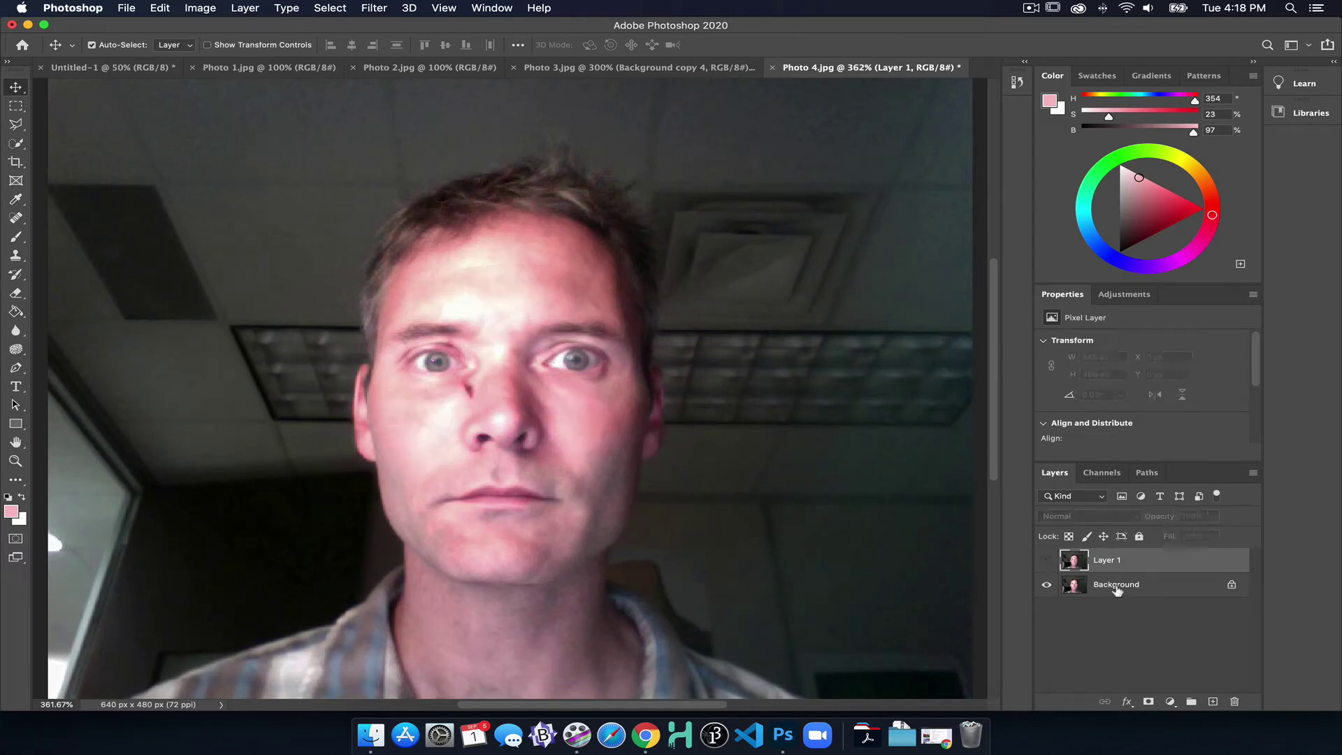
click(1113, 586)
key(super+j)
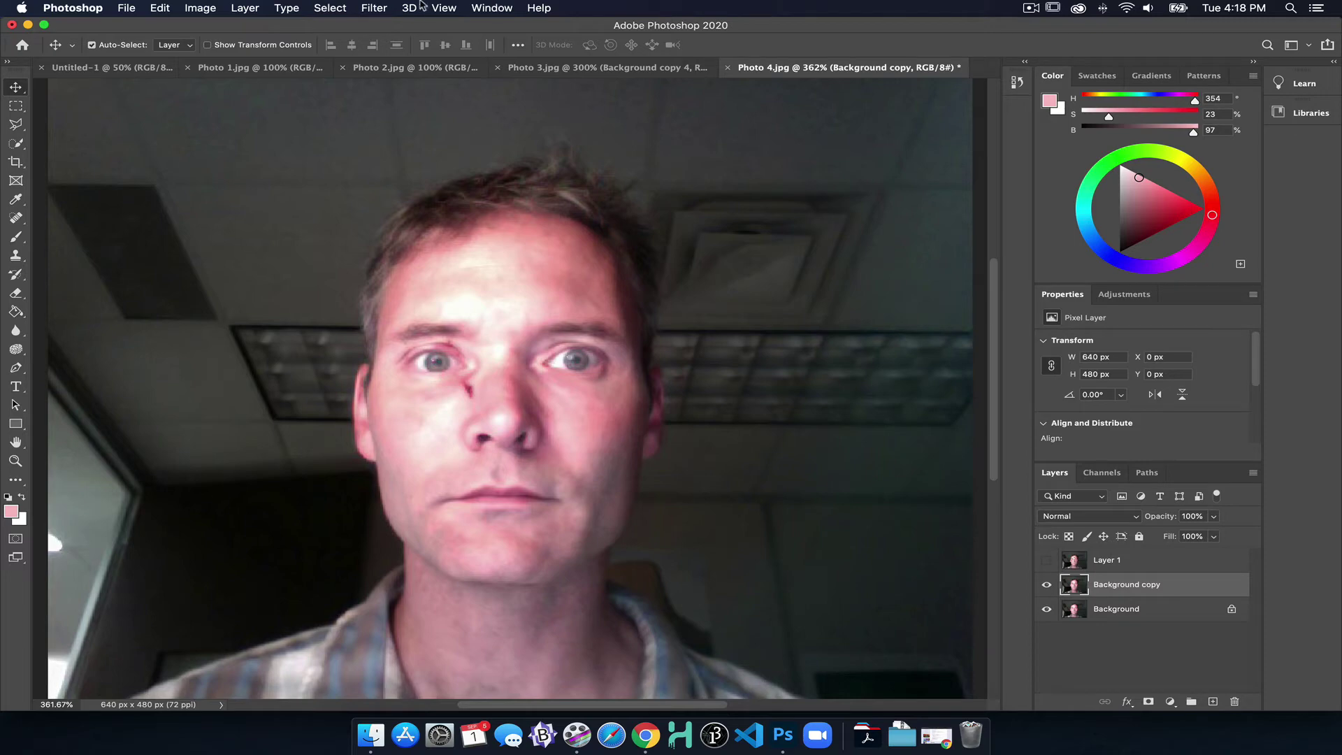
Open the Liquify filter on the Background copy layer with the photo magnified to 300%
click(383, 7)
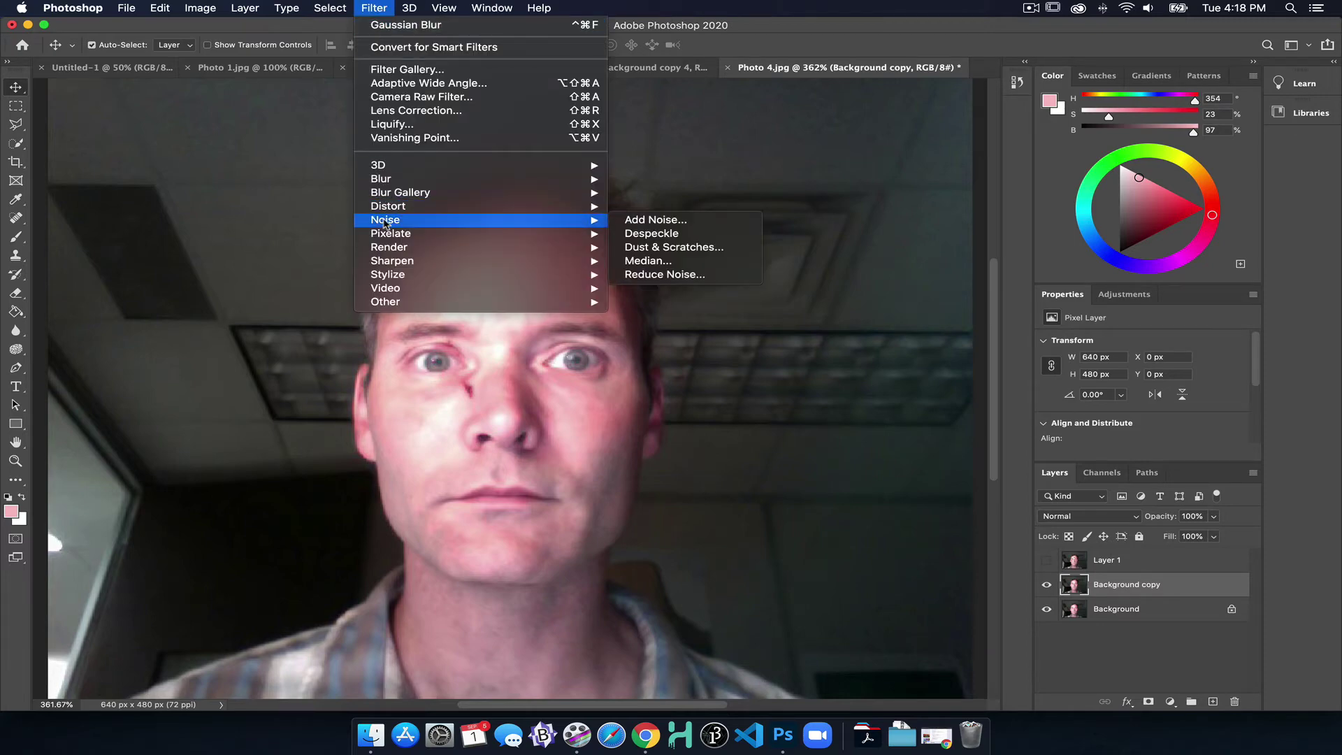
click(376, 123)
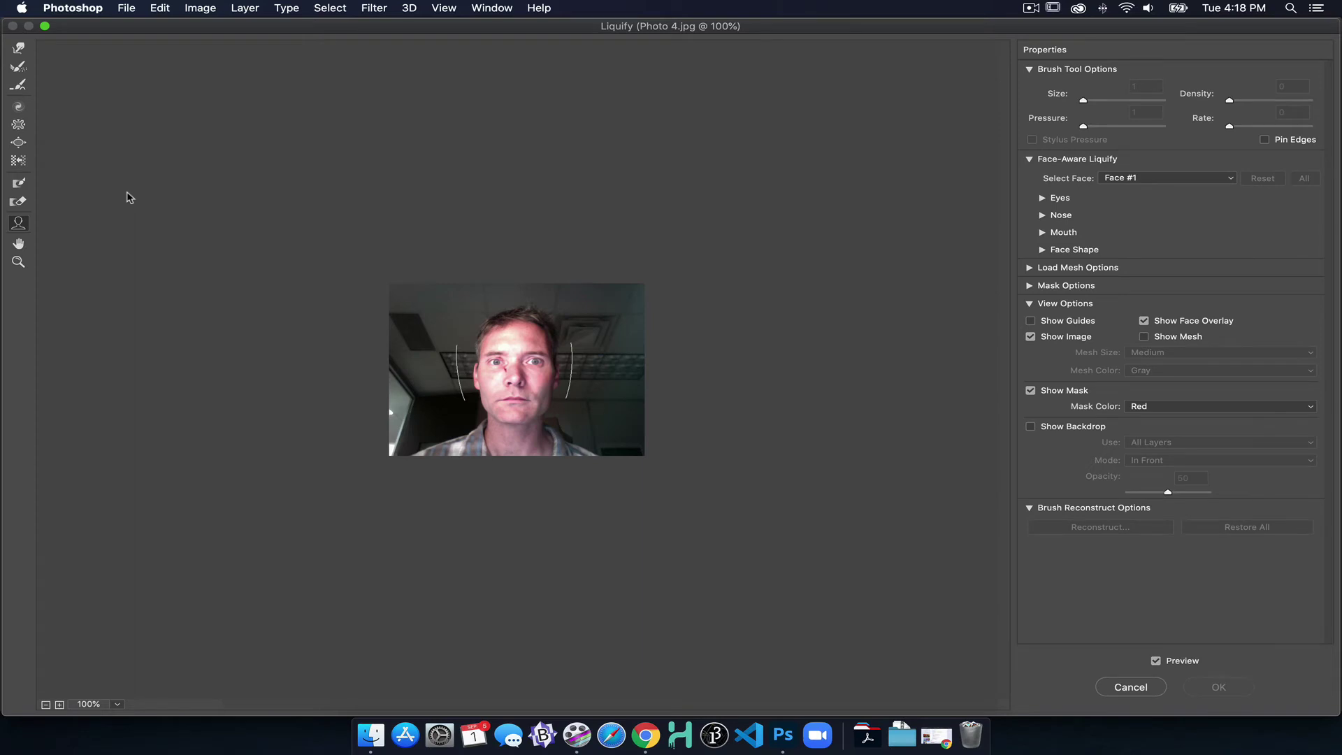
key(super+equal)
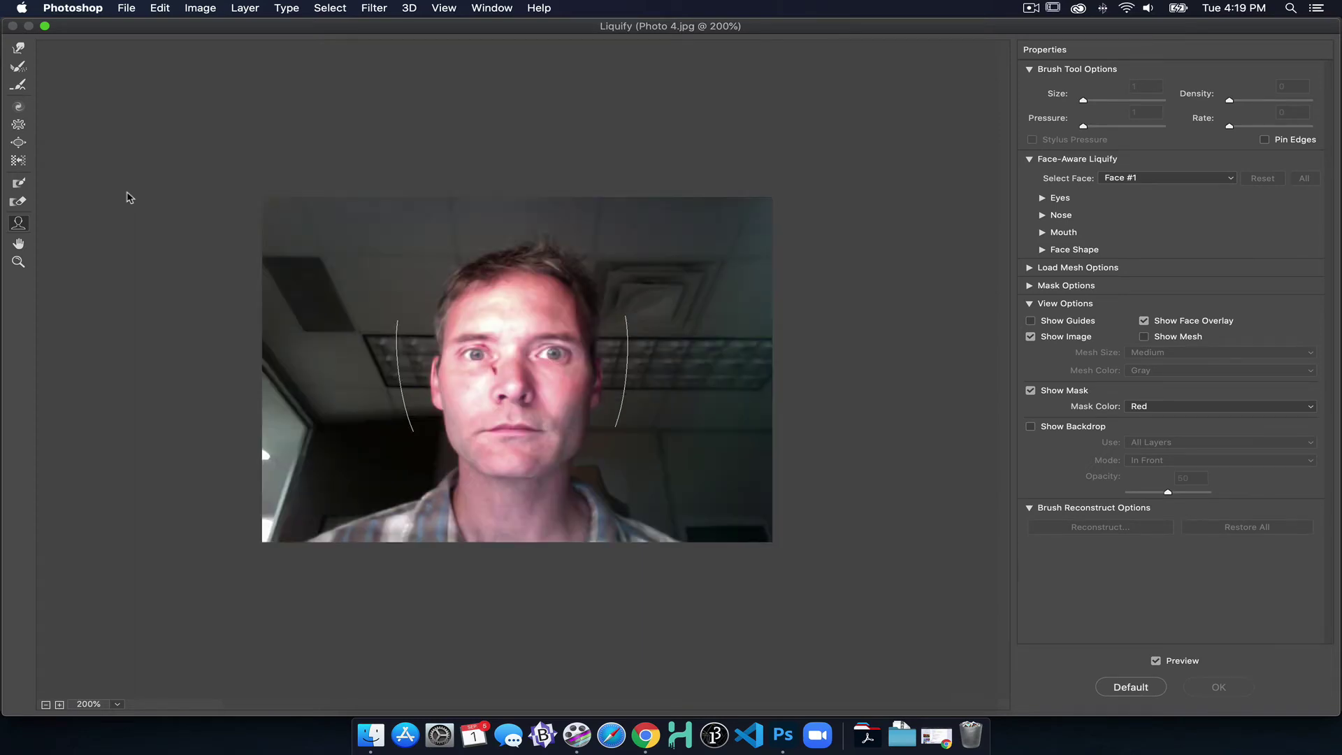
key(super+equal)
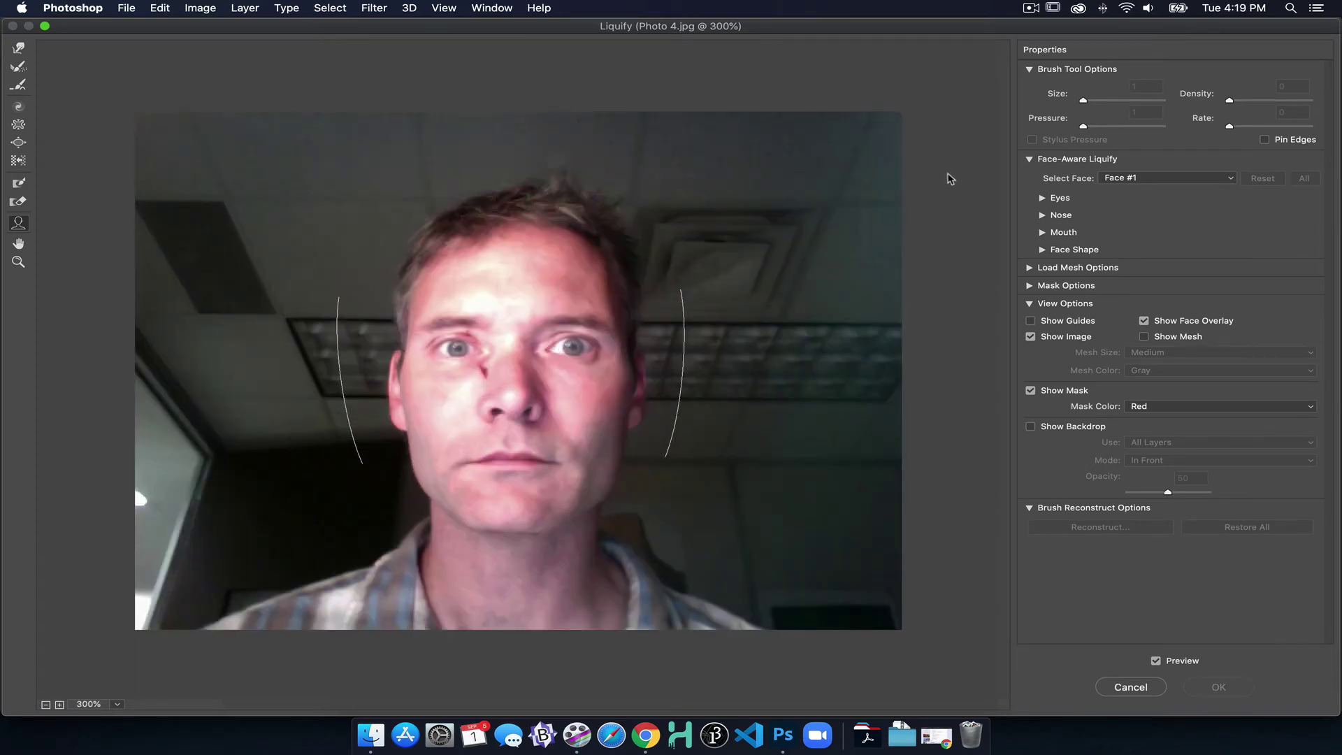
Try warping the nose and surrounding face with the Forward Warp tool at brush size 100, and undo the strokes
click(20, 48)
mouse_move(514, 437)
mouse_down()
mouse_move(530, 400)
mouse_move(544, 401)
mouse_move(446, 348)
mouse_move(414, 349)
mouse_move(520, 250)
mouse_up()
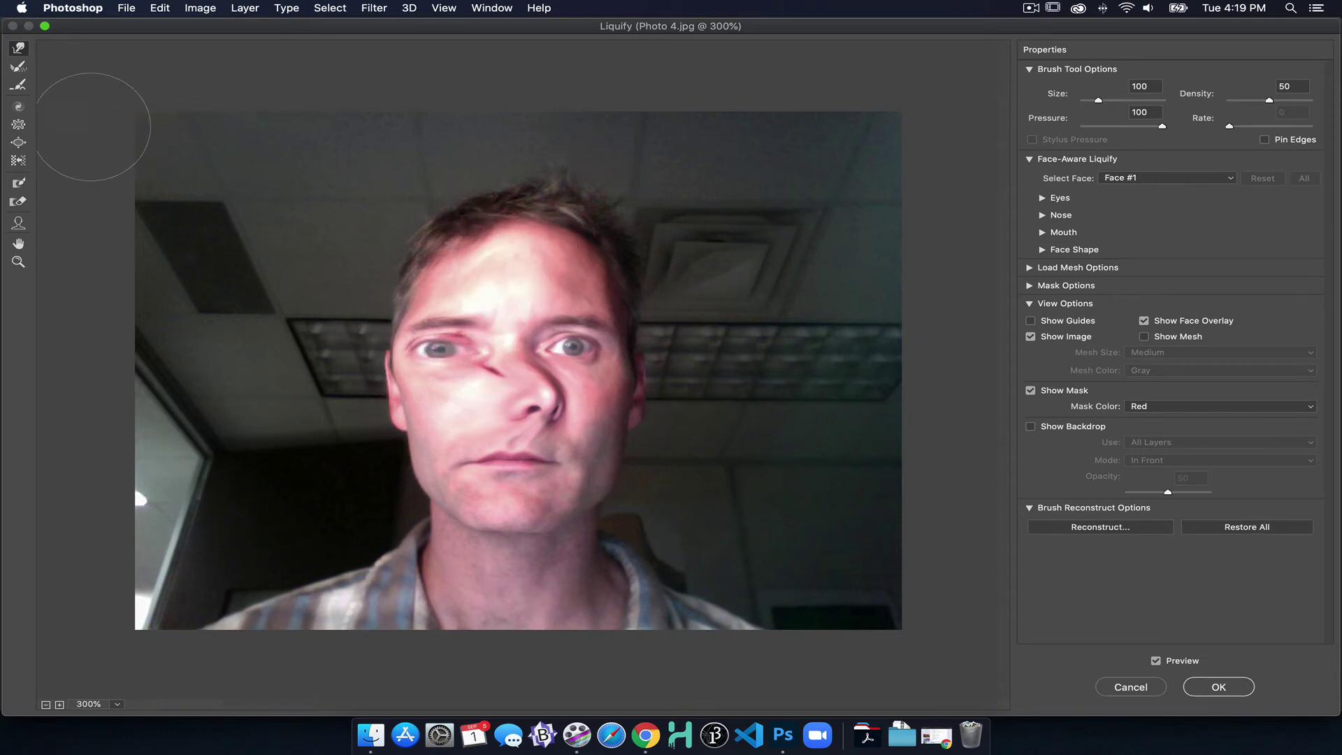
key(super+z)
key(super+z)
key(super+z)
key(super+z)
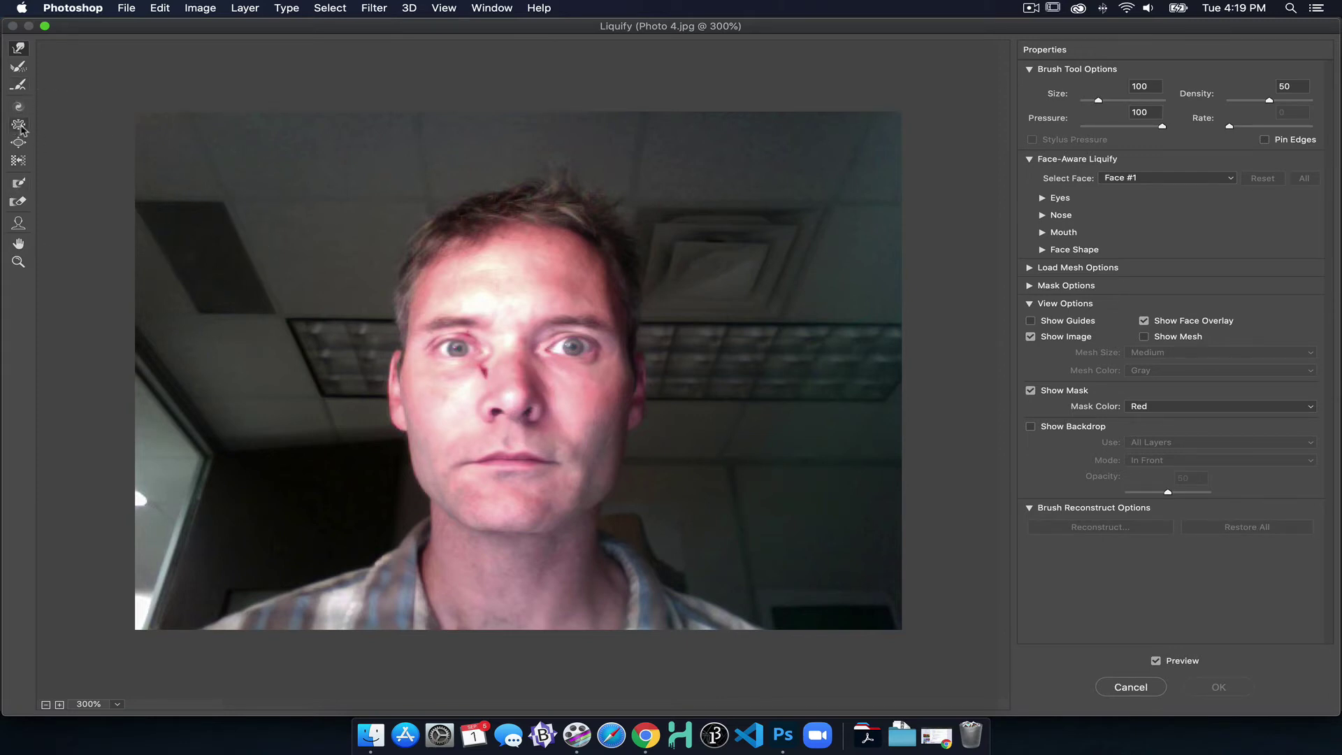
Enlarge both eyes with the Bloat tool at brush size 100
click(18, 143)
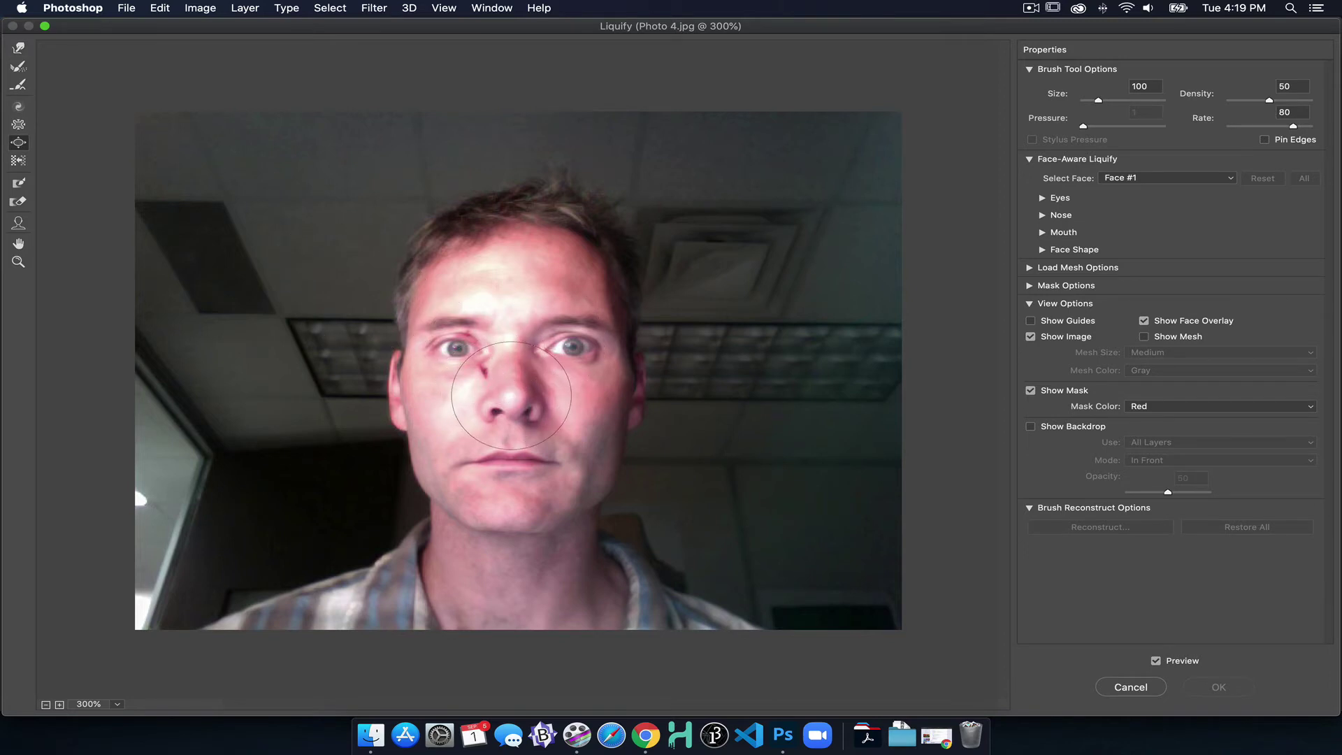
mouse_move(511, 396)
mouse_down()
mouse_move(465, 371)
mouse_move(456, 347)
mouse_up()
click(455, 347)
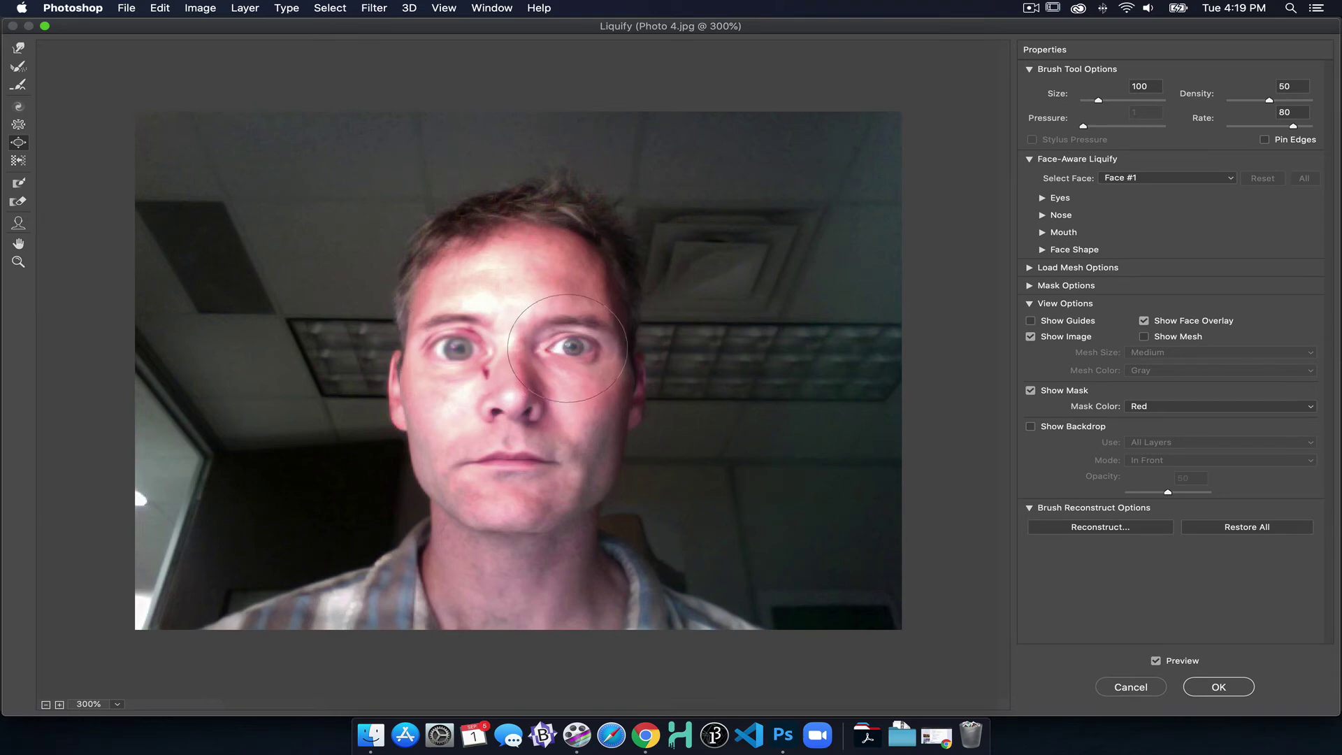
click(568, 349)
click(568, 349)
click(456, 346)
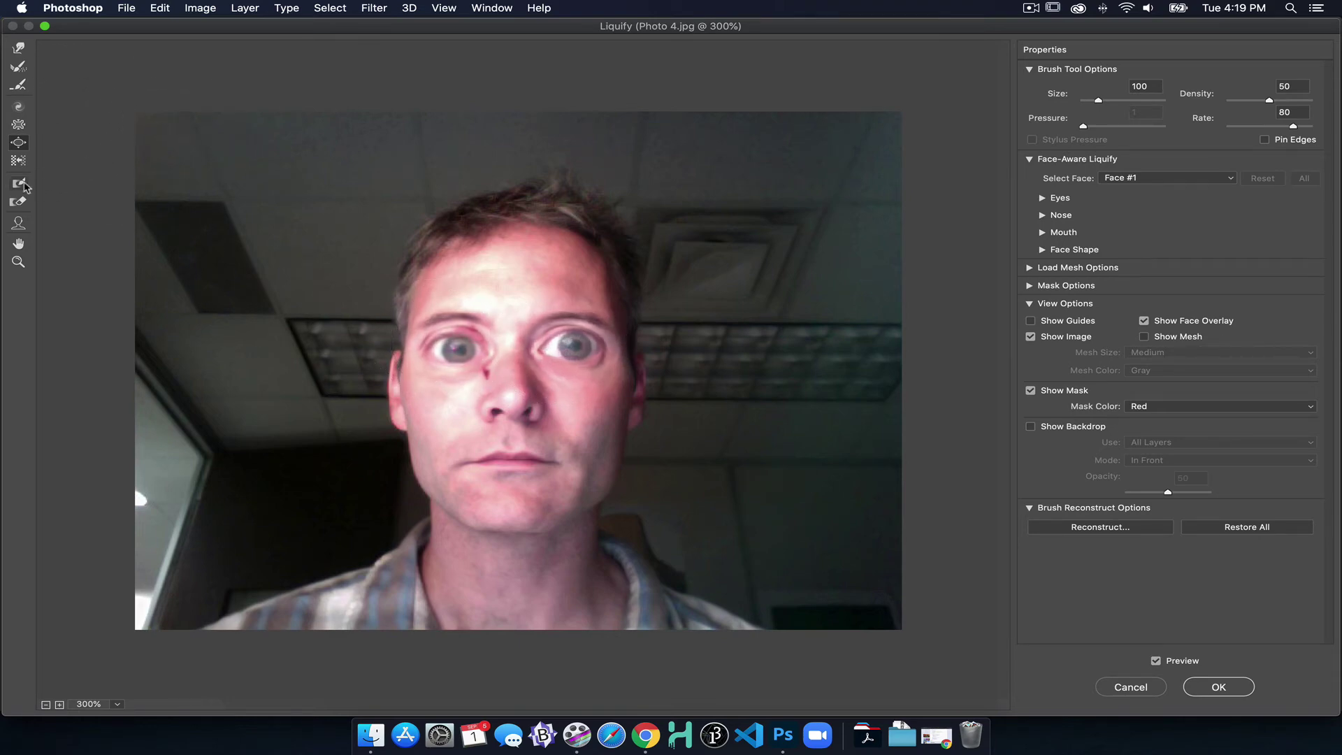
Shrink the nose with the Pucker tool at brush size 70
click(19, 127)
key(bracketleft)
key(bracketleft)
key(bracketleft)
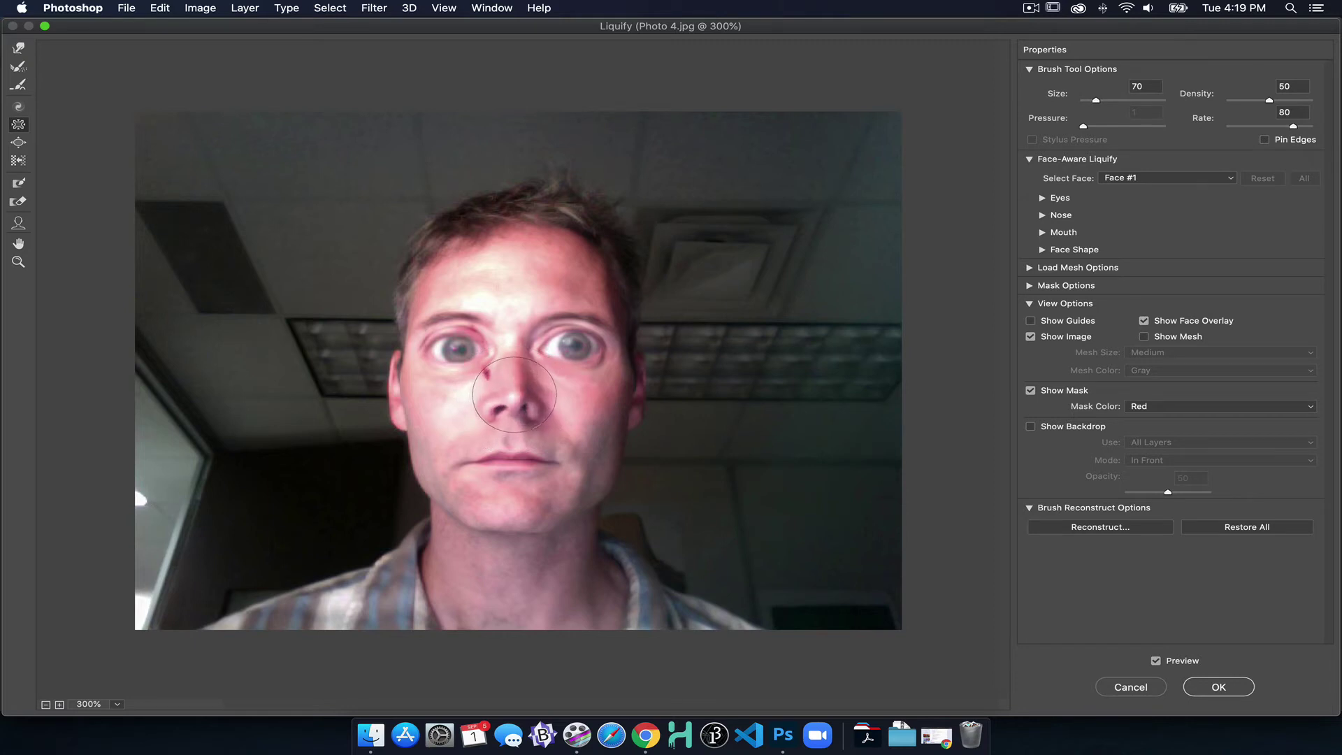
mouse_move(509, 381)
mouse_down()
mouse_move(503, 417)
mouse_move(520, 411)
mouse_up()
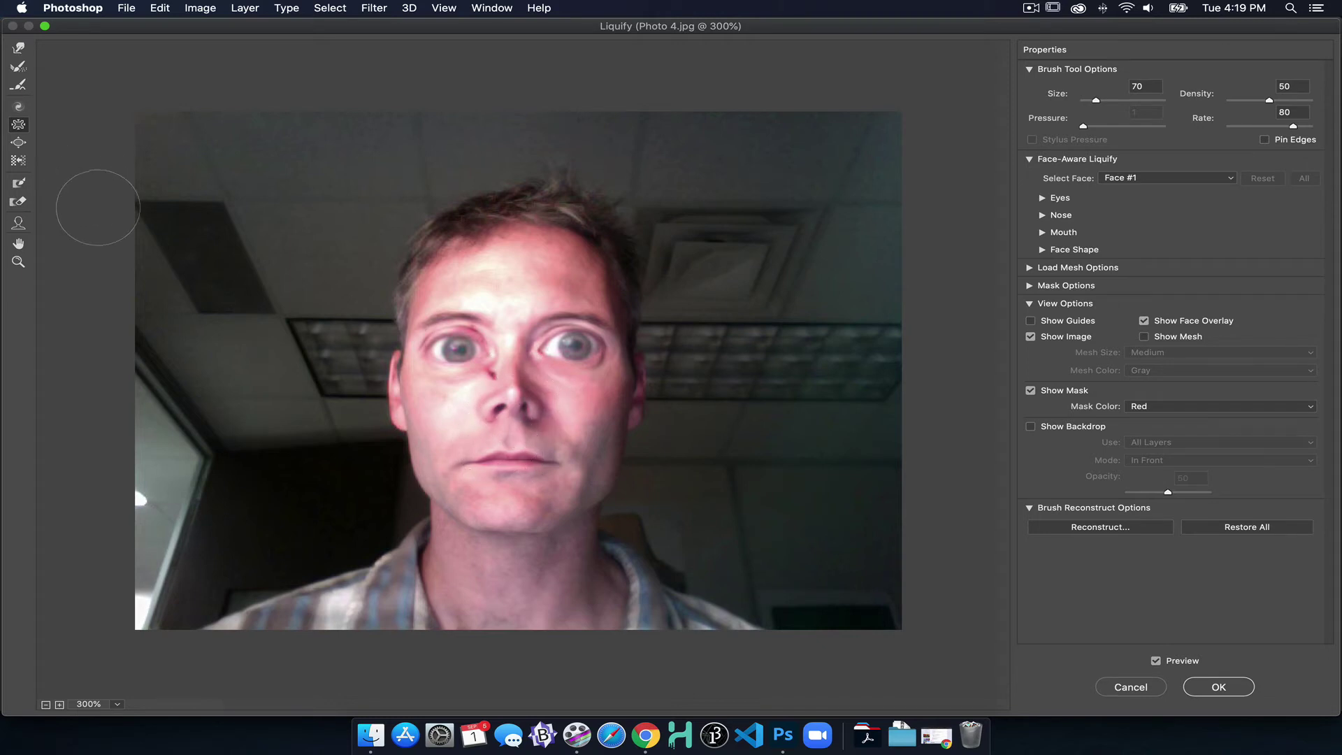
Plump up the lips with the Bloat tool at brush size 50
click(18, 142)
key(bracketleft)
key(bracketleft)
key(bracketleft)
mouse_move(495, 460)
mouse_down()
mouse_move(487, 466)
mouse_move(506, 476)
mouse_move(544, 458)
mouse_move(479, 458)
mouse_up()
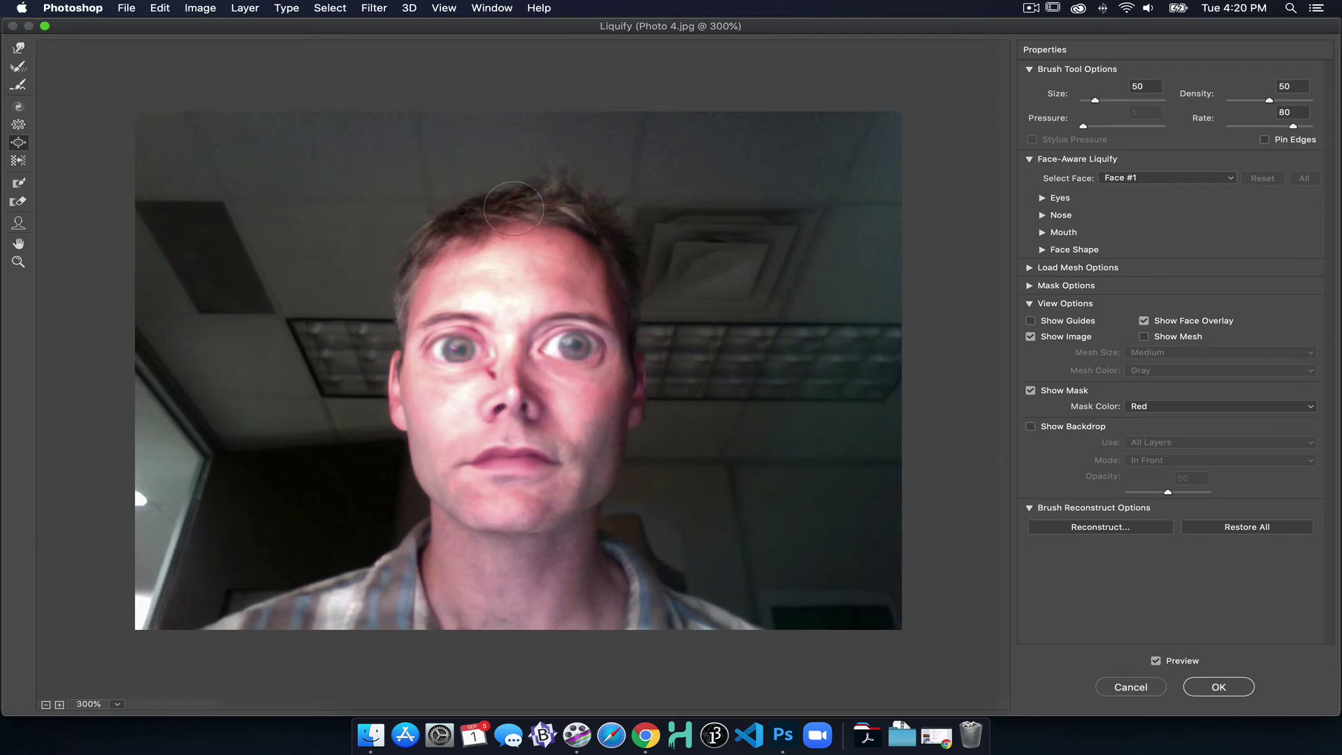
Apply the Liquify changes and compare the Background copy layer with the original photo by toggling its visibility
click(1215, 687)
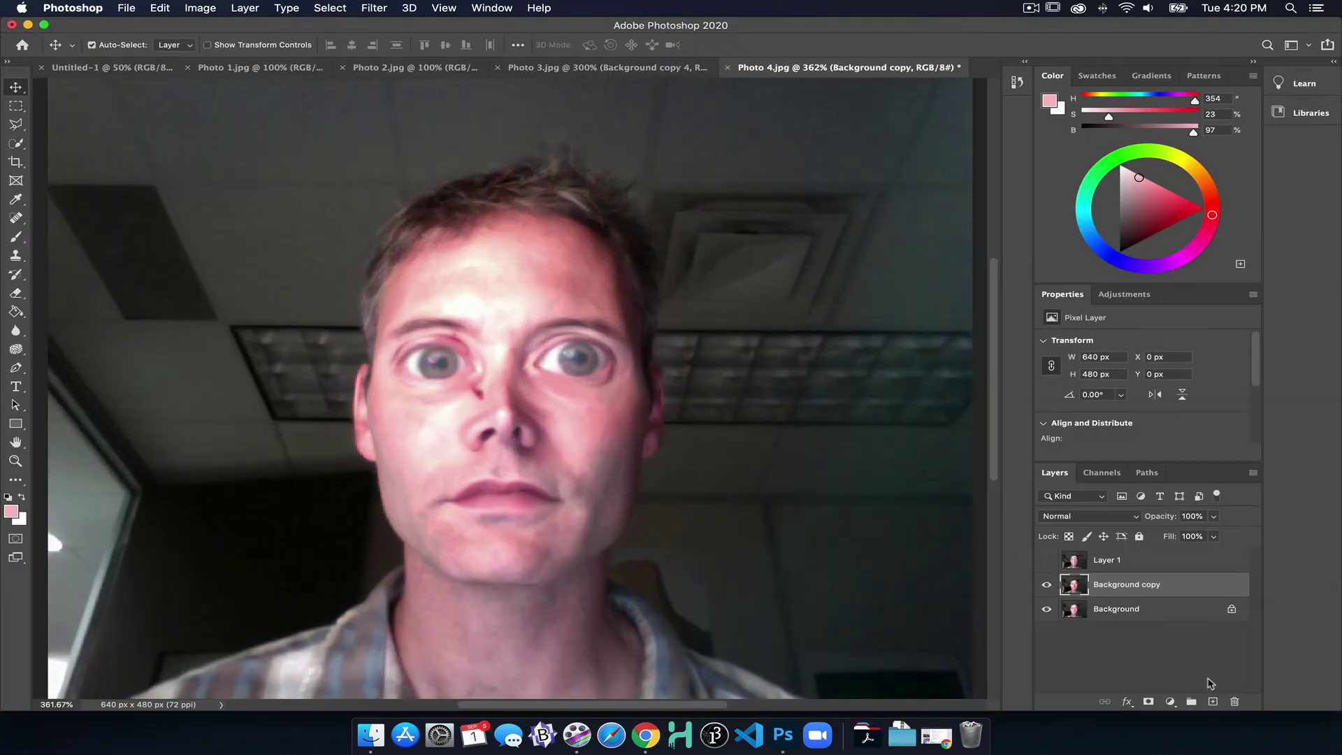
click(1047, 586)
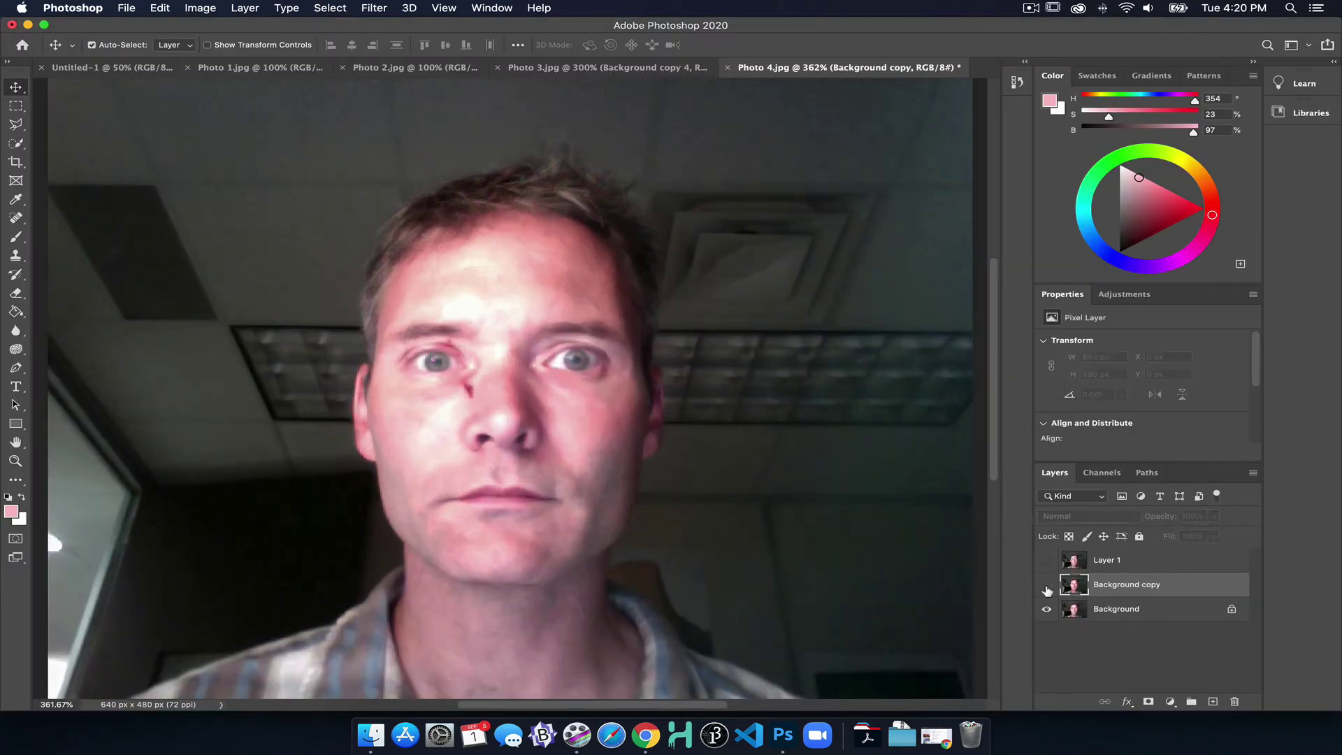
click(1047, 586)
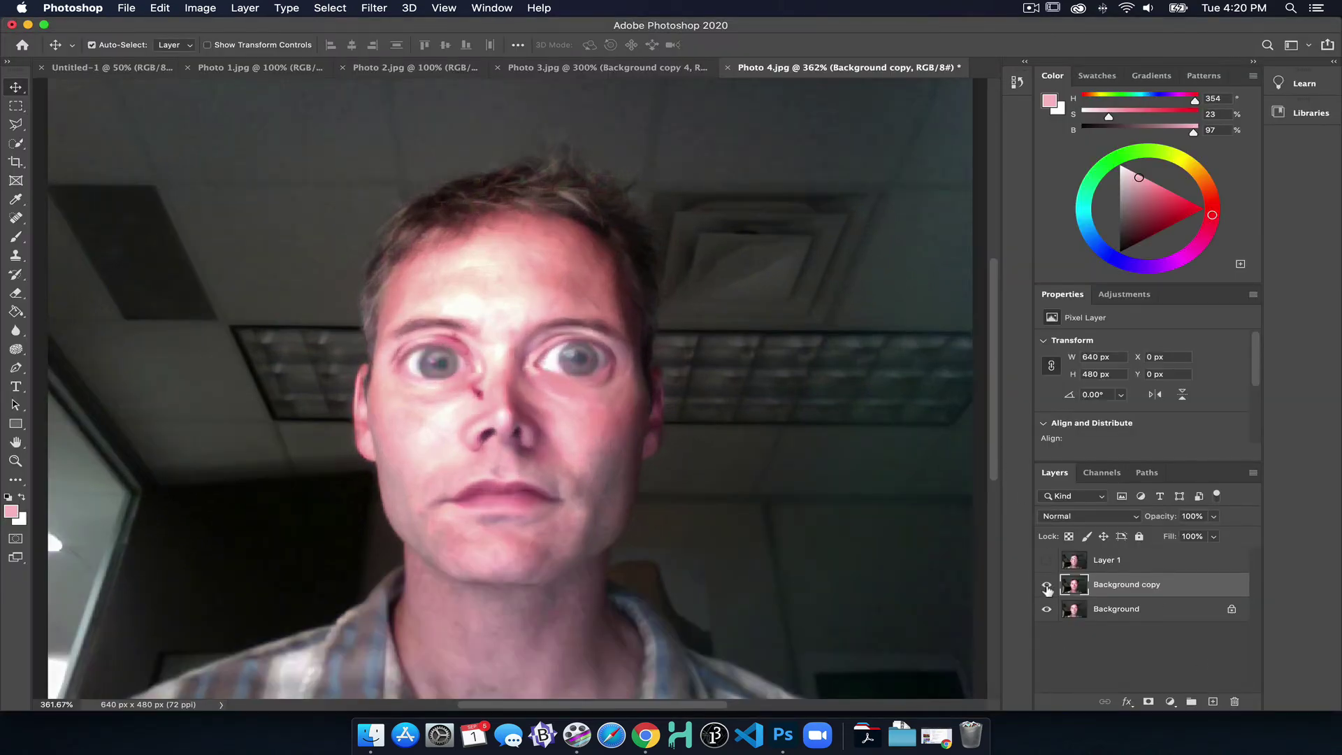
Duplicate the Background layer again and hide the liquified Background copy layer
click(1130, 610)
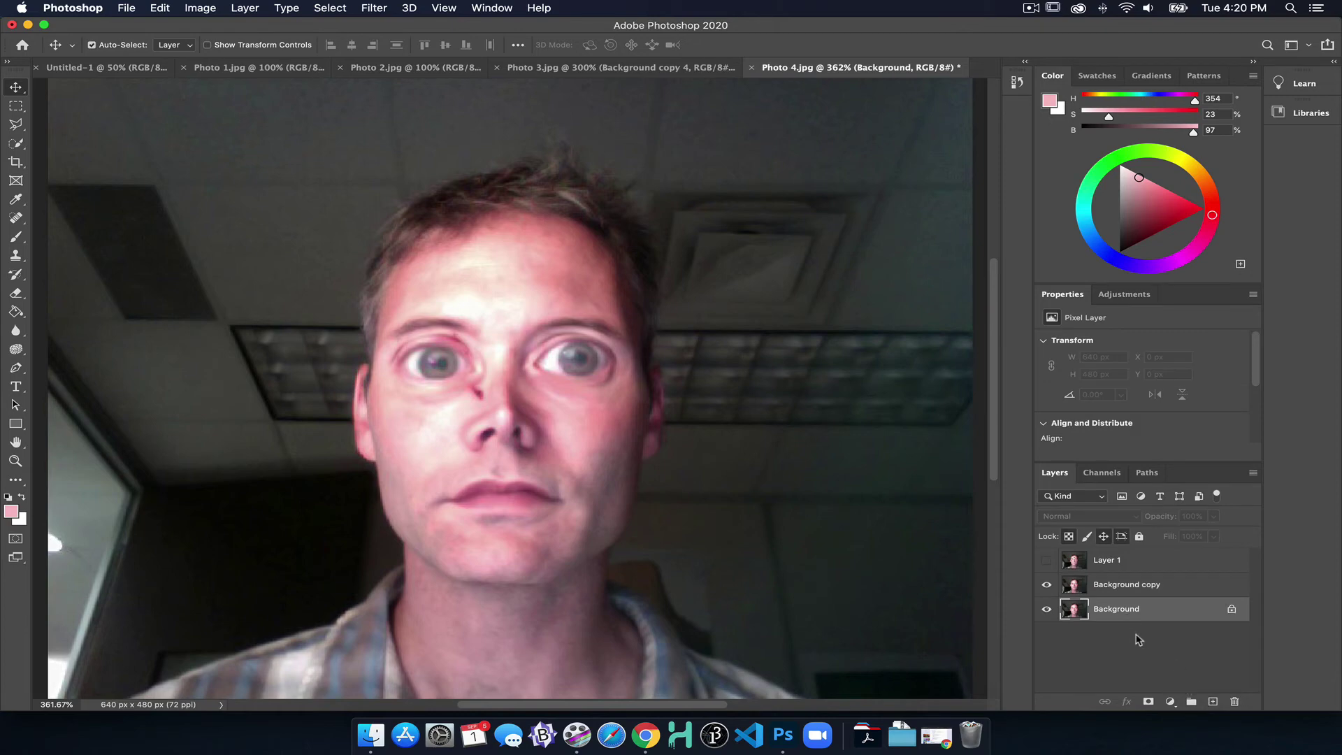
key(super+j)
click(1046, 585)
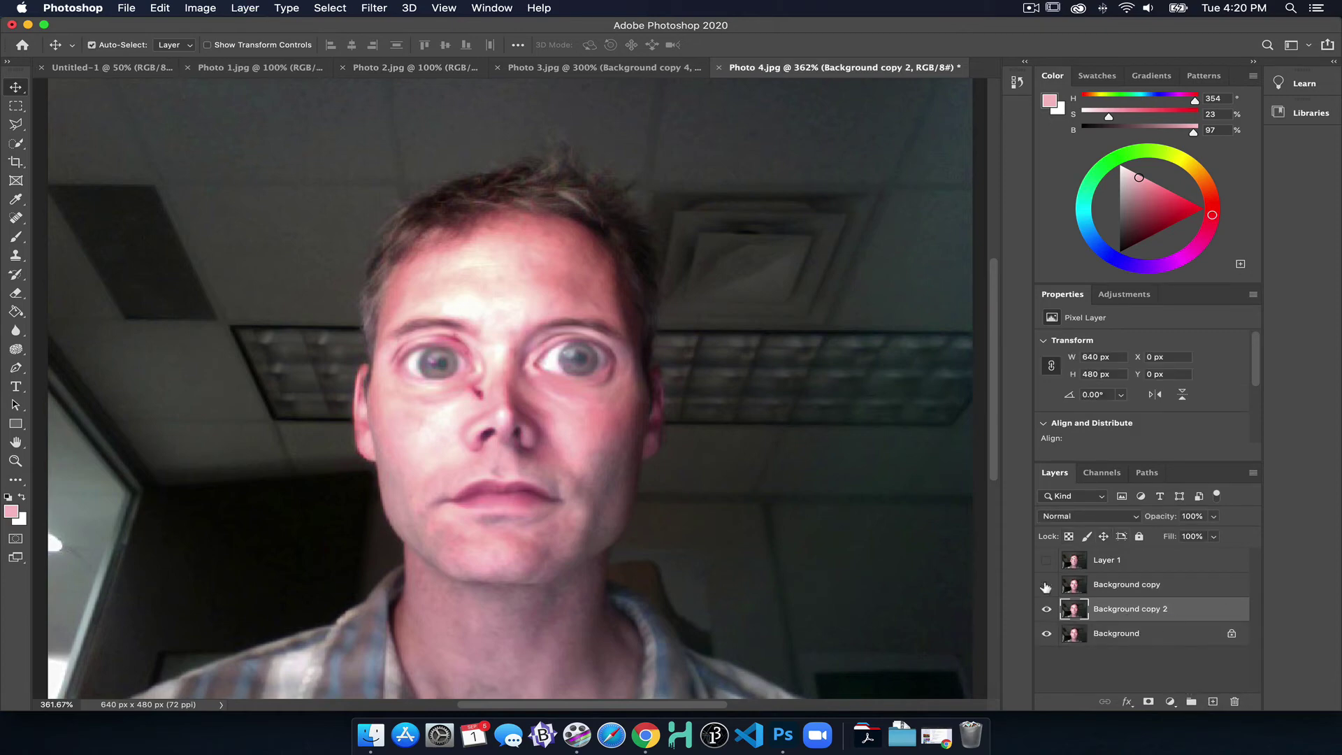
Open the Liquify filter on the Background copy 2 layer and magnify the preview to 300%
click(376, 8)
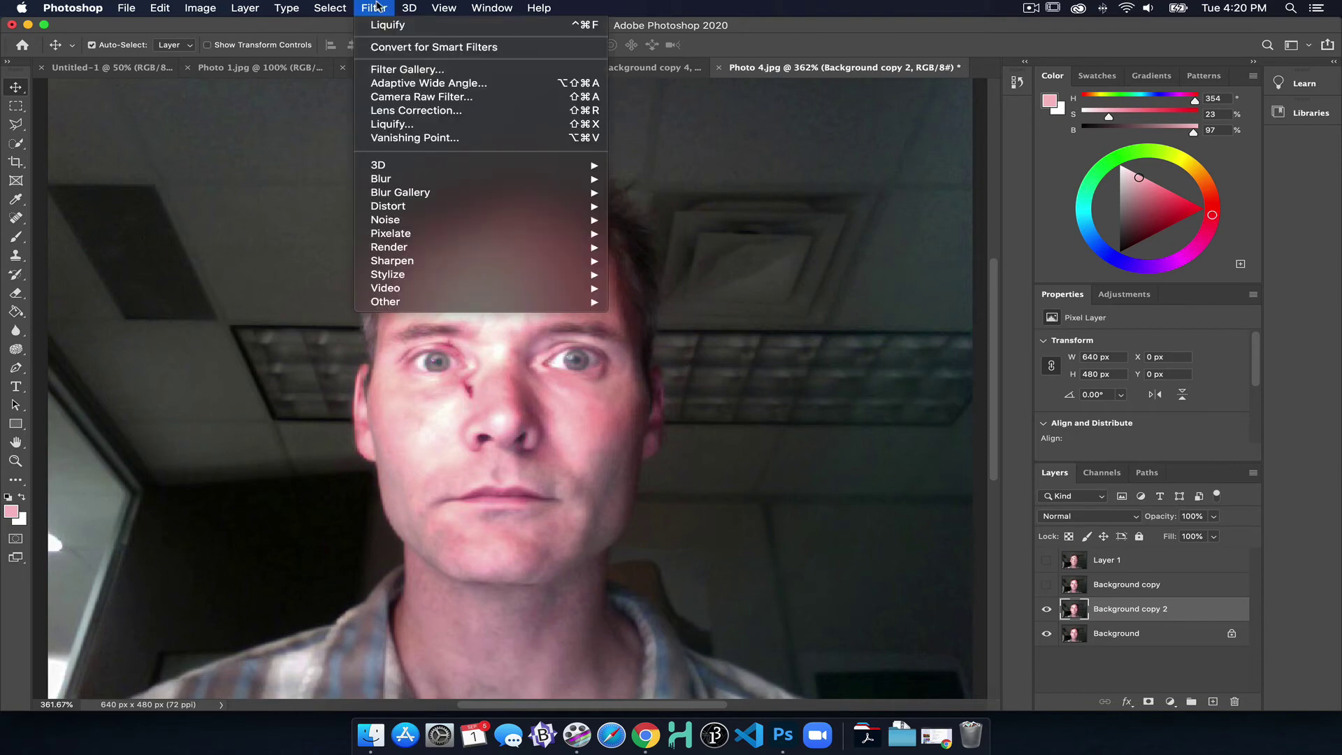
click(390, 124)
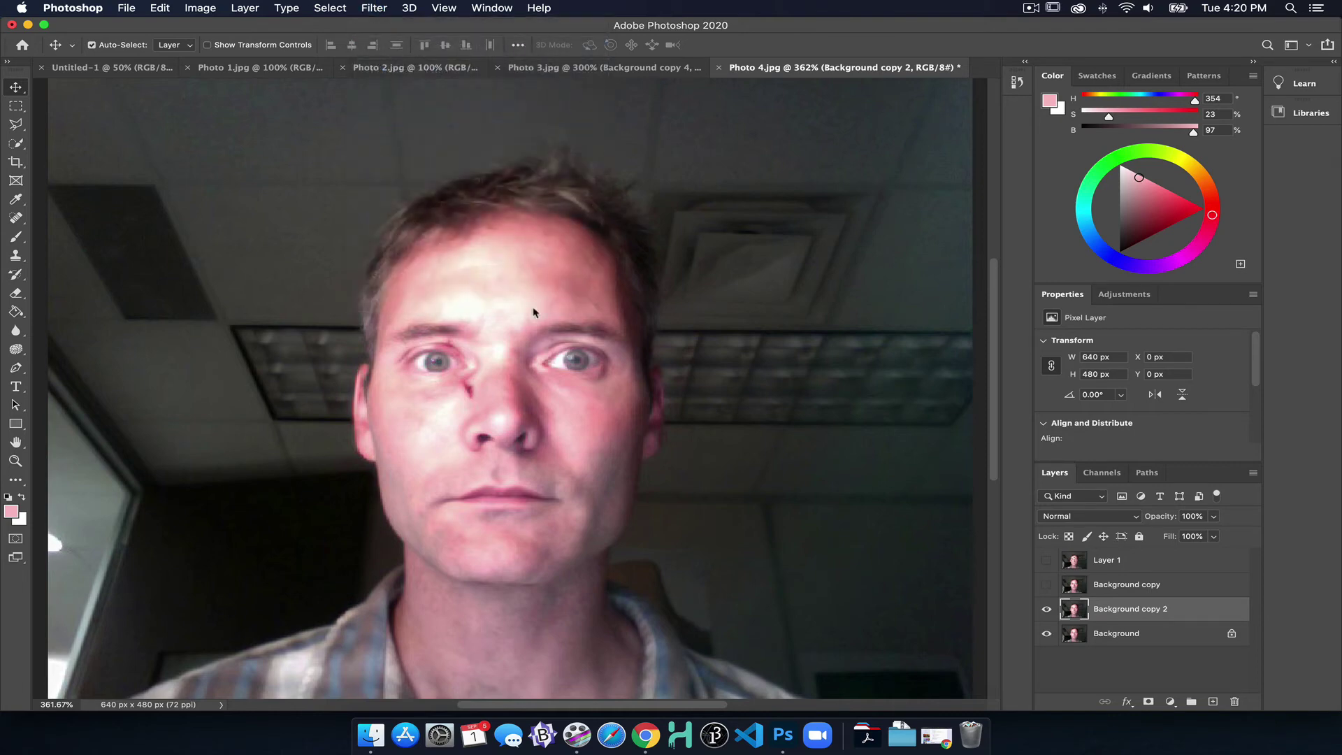
key(super+equal)
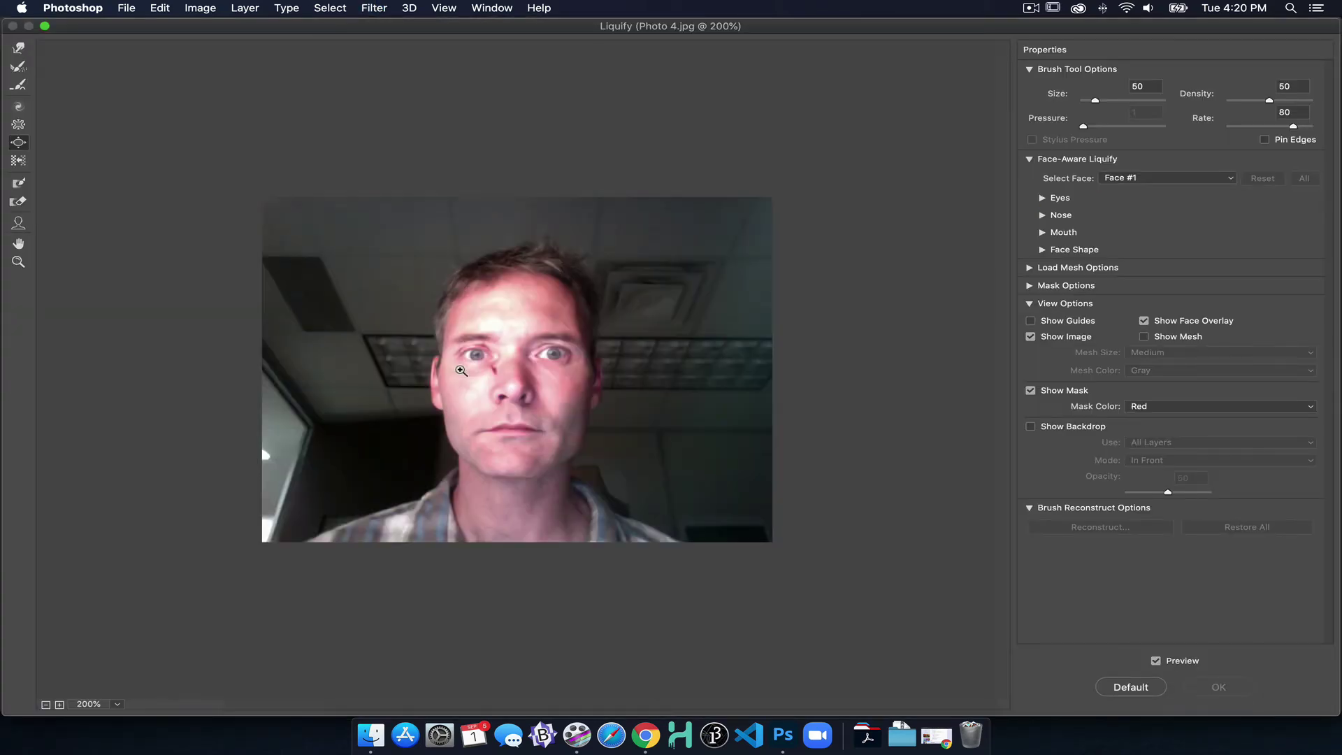
key(super+equal)
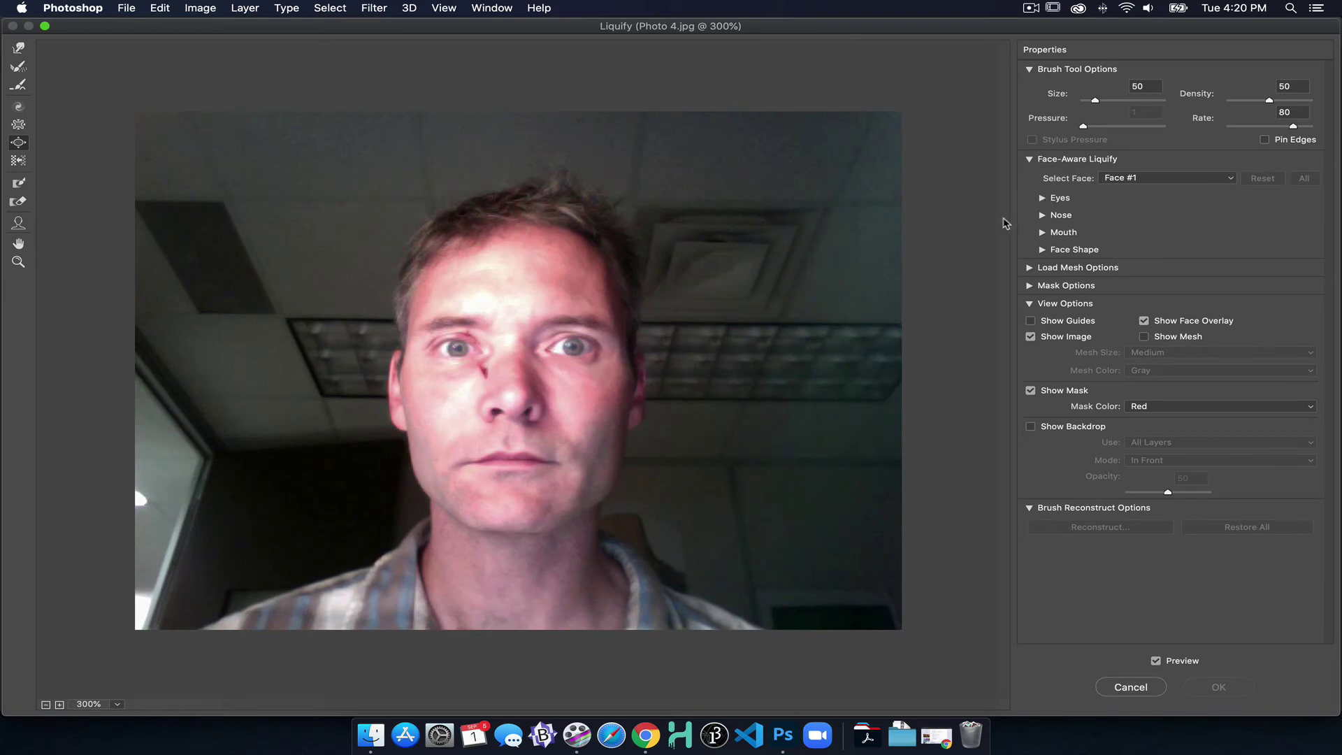
In Face-Aware Liquify, set the left eye's size to -59, height to -1, width to -100 and tilt to 43
click(1043, 199)
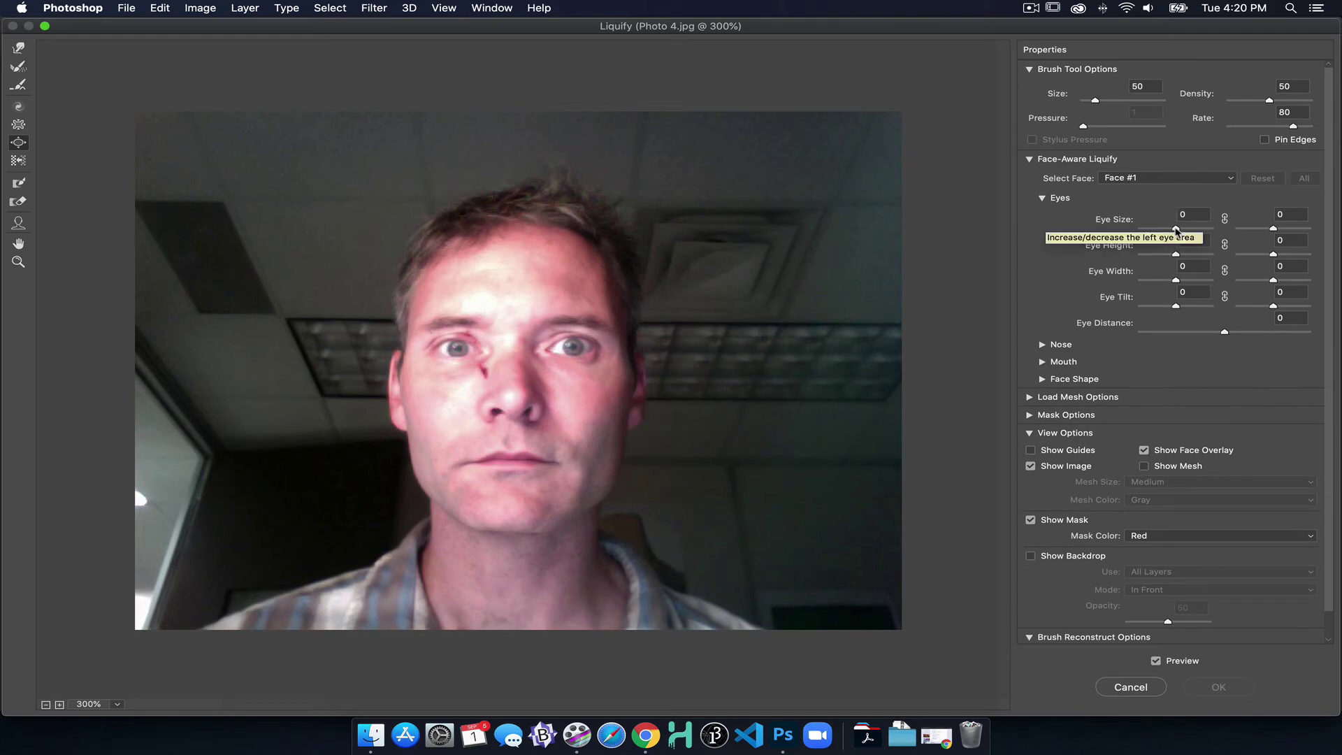
drag(1176, 231, 1107, 274)
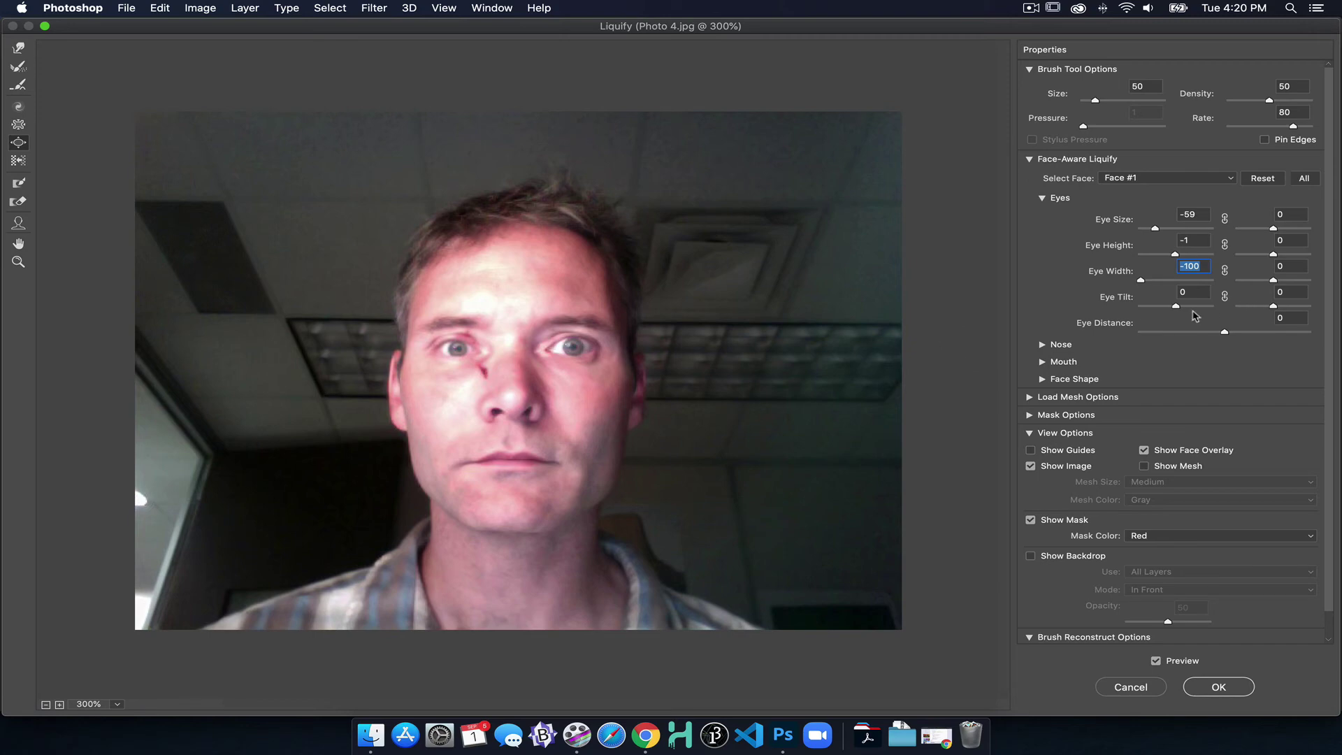
mouse_move(1179, 310)
mouse_down()
mouse_move(1202, 308)
mouse_move(1138, 306)
mouse_move(1221, 312)
mouse_move(1192, 308)
mouse_up()
Set the nose height to -99 and the nose width to -100 in Face-Aware Liquify
click(1042, 345)
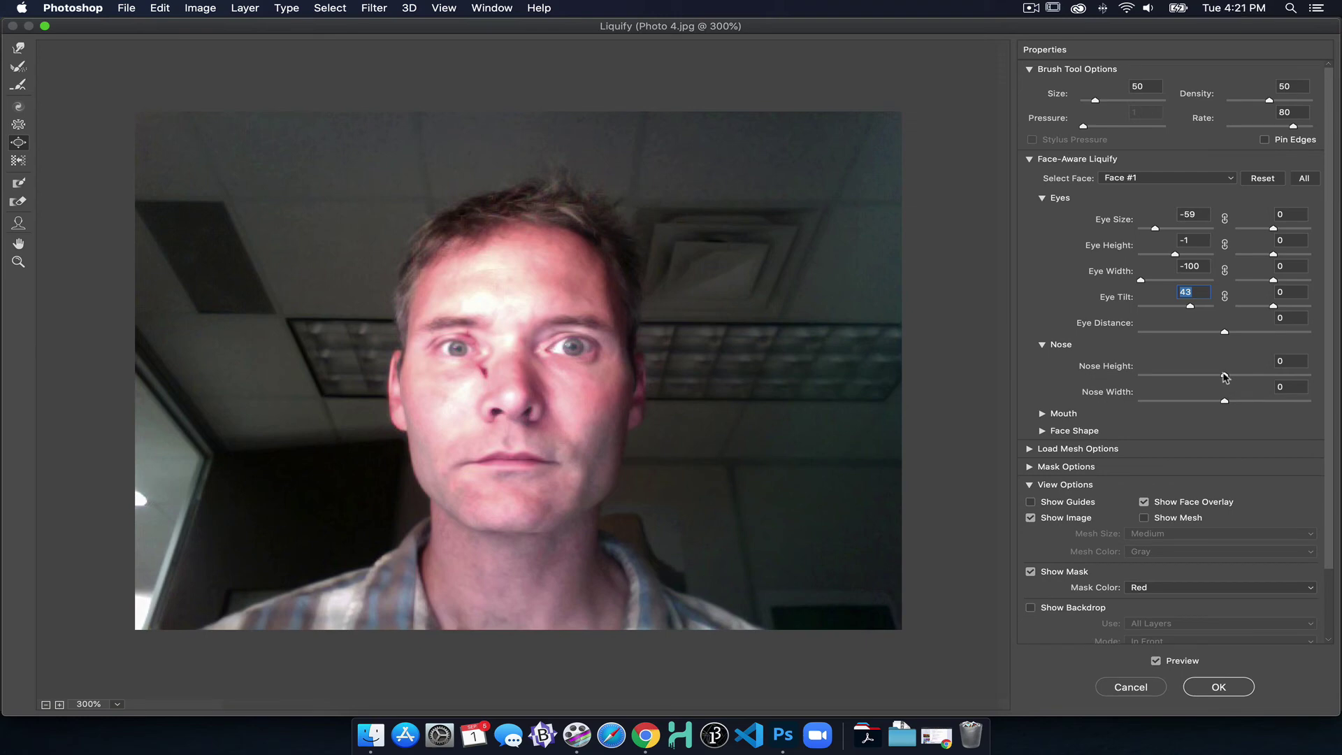
drag(1224, 374, 1142, 374)
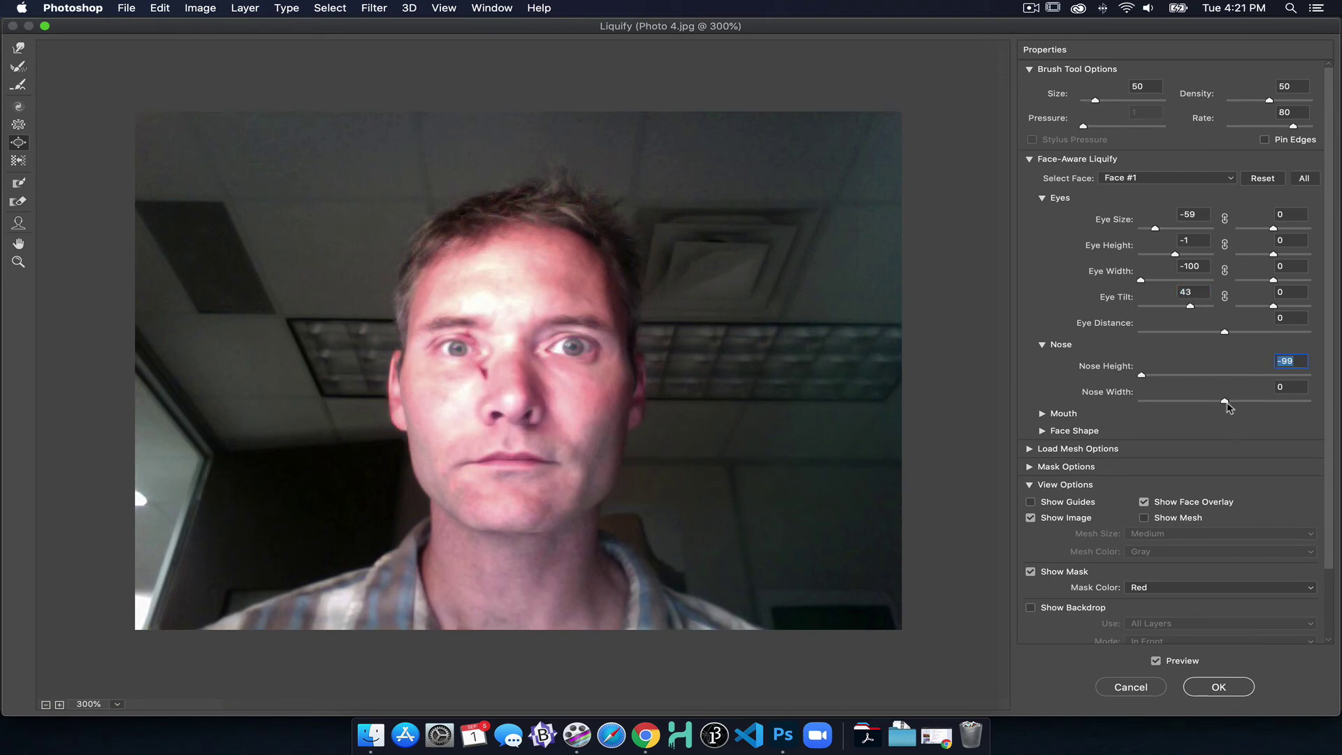
drag(1224, 401, 1071, 395)
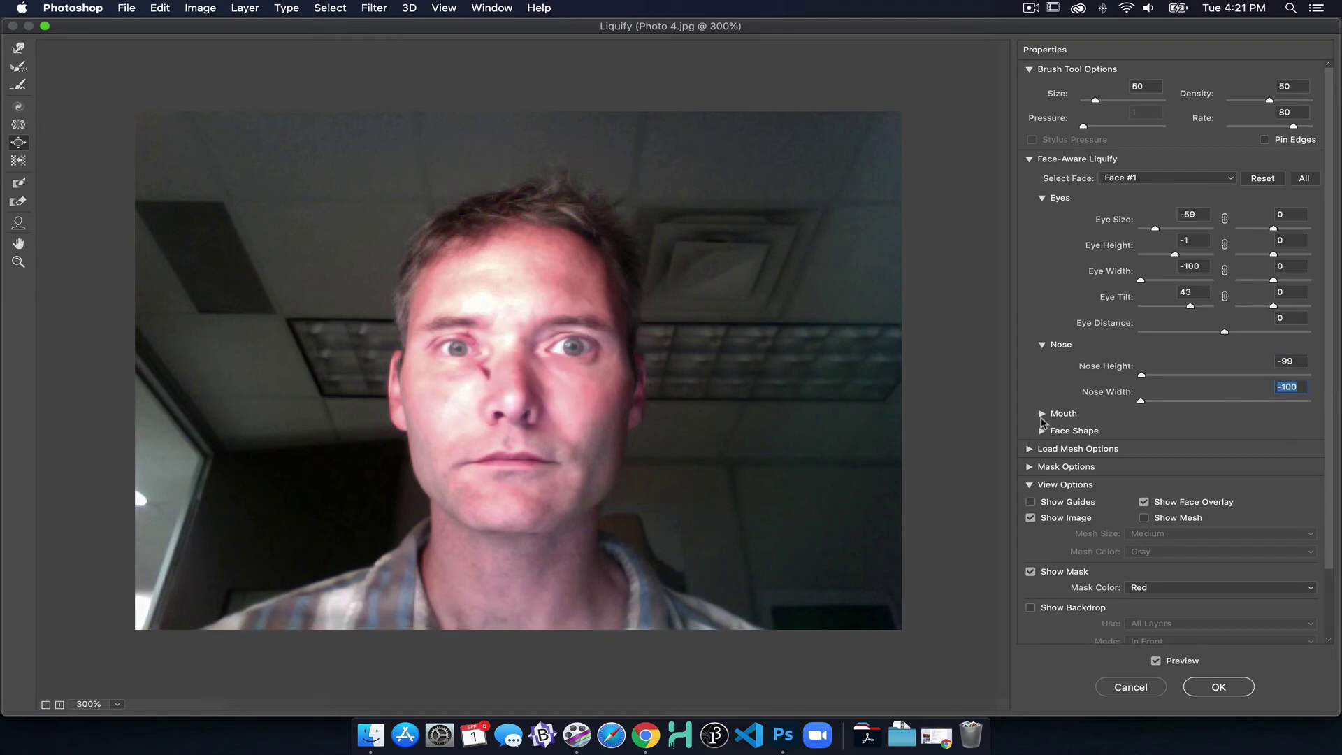
Set the face shape's forehead value to 100 in Face-Aware Liquify
click(1042, 431)
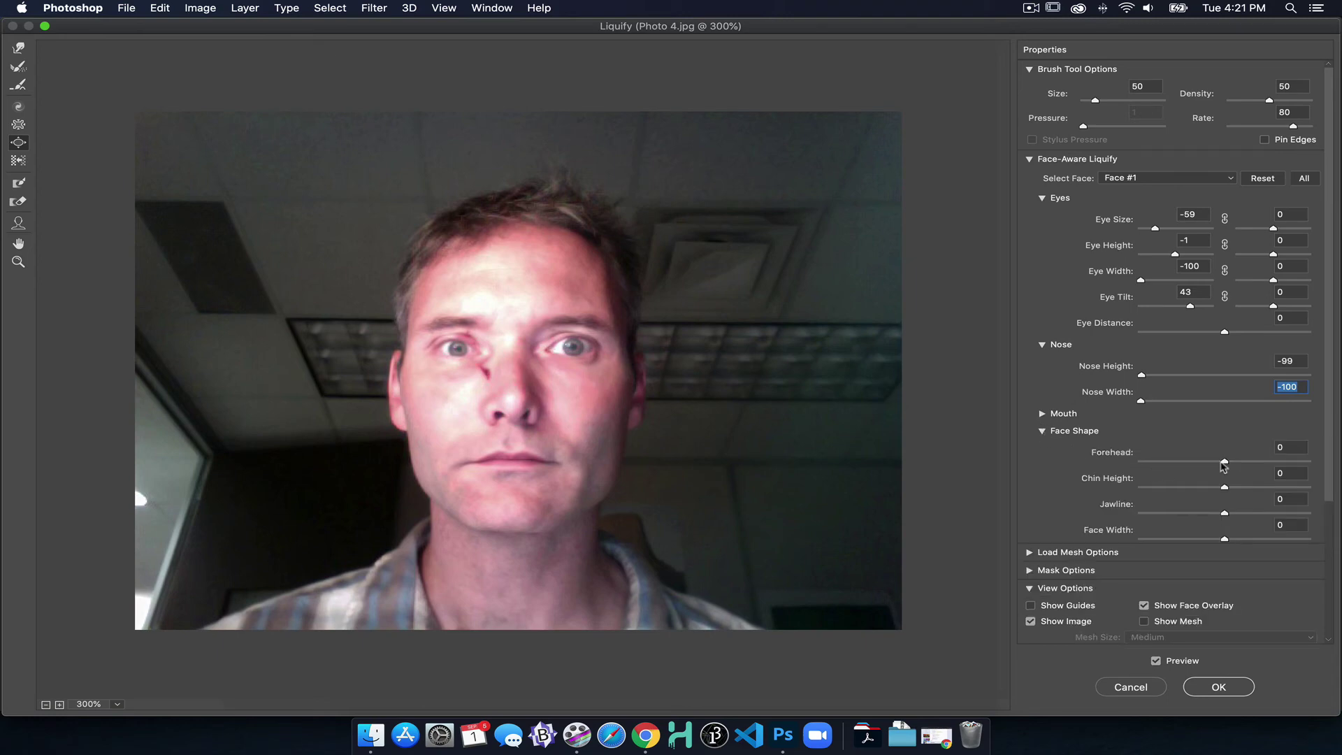
drag(1225, 464, 1325, 462)
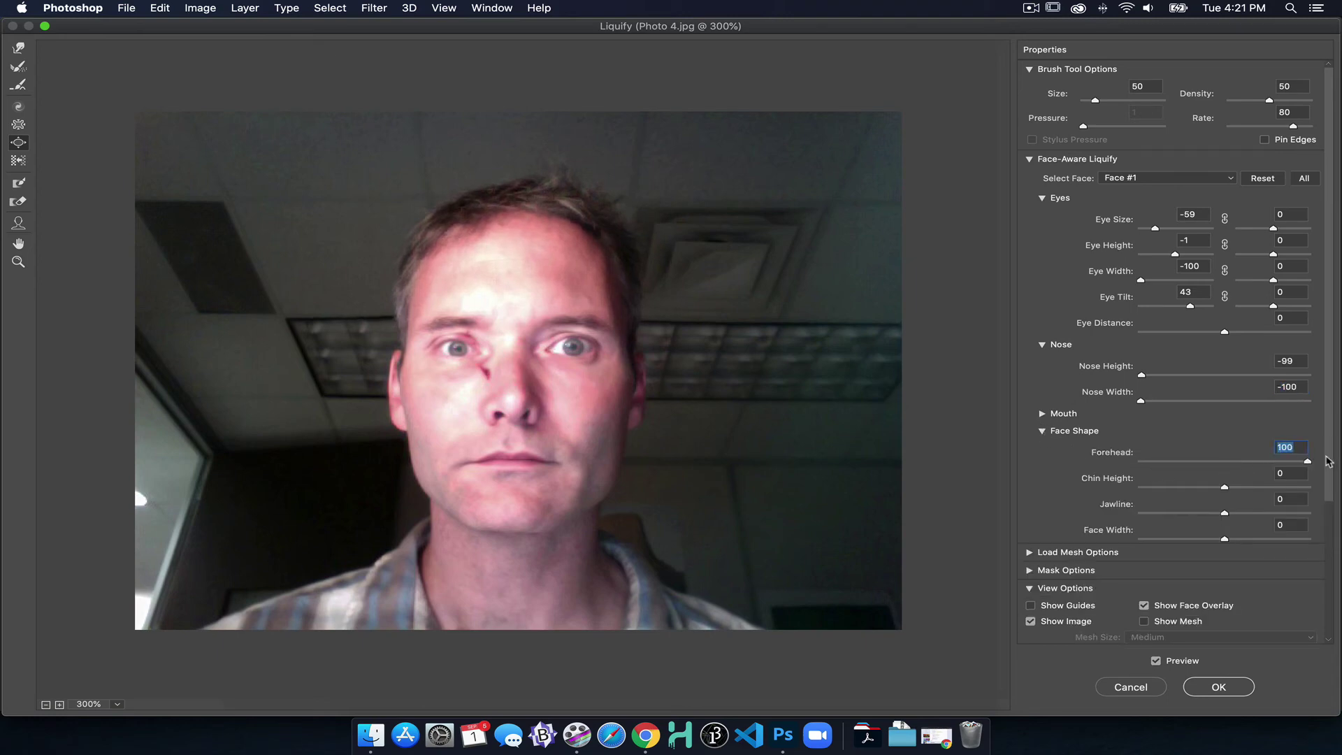
Set the face shape's chin height to 73, jawline to -100 and face width to -100 in Face-Aware Liquify
drag(1225, 488, 1121, 514)
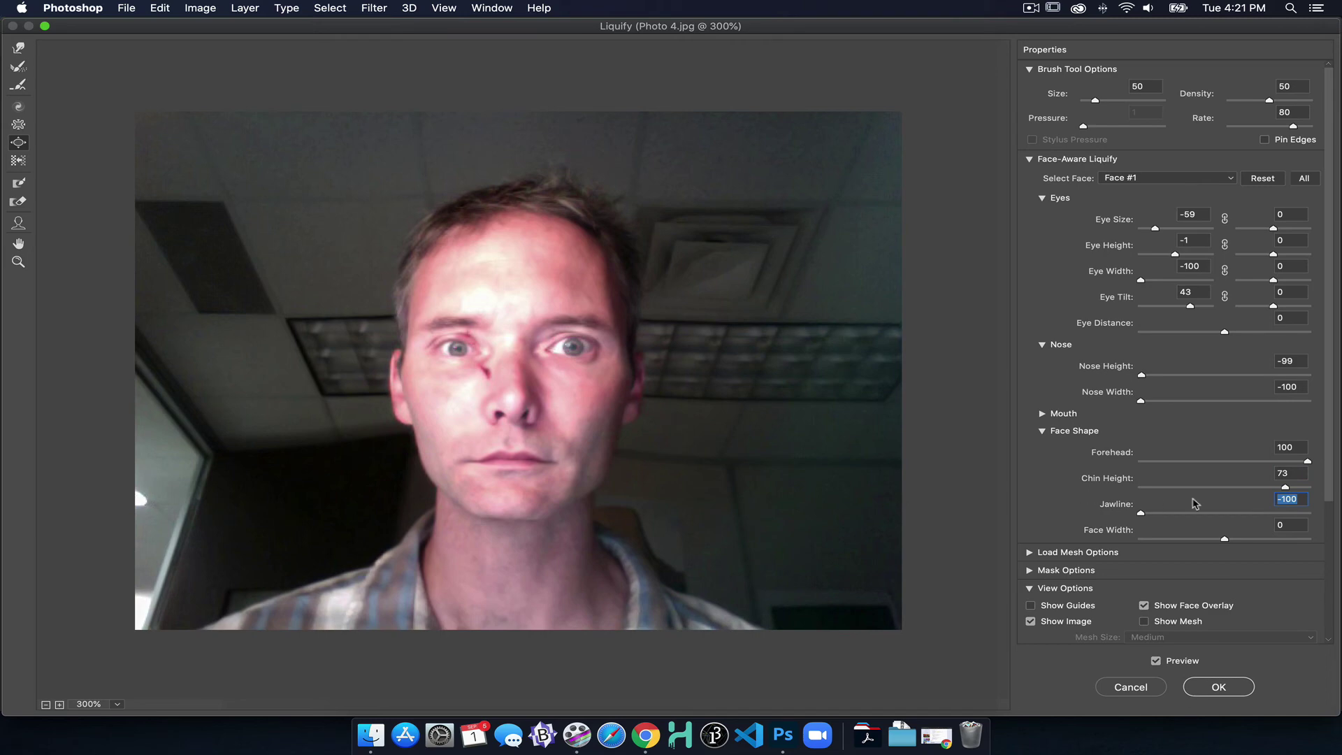
drag(1225, 540, 1085, 530)
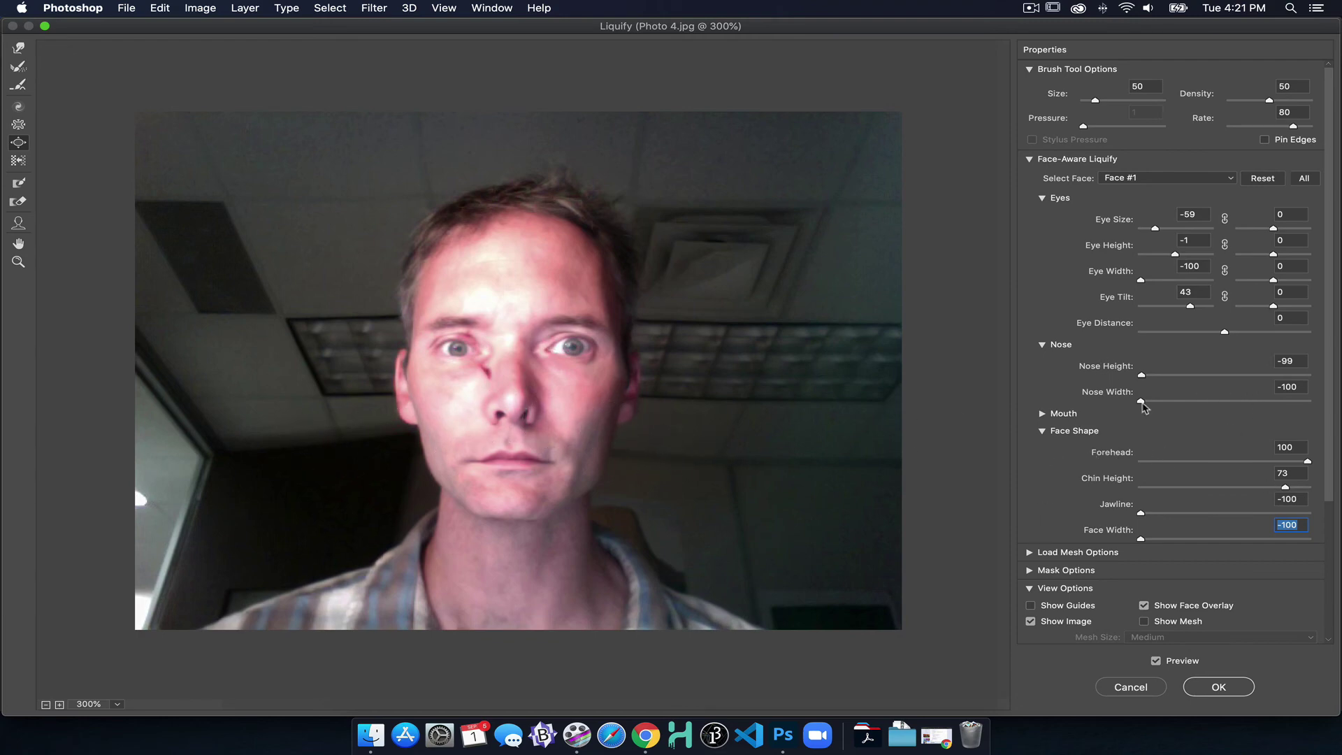
Set the mouth's smile to 100, upper lip to -71, width to -67 and height to -100, and apply the Liquify filter
click(1030, 553)
click(1030, 552)
click(1042, 413)
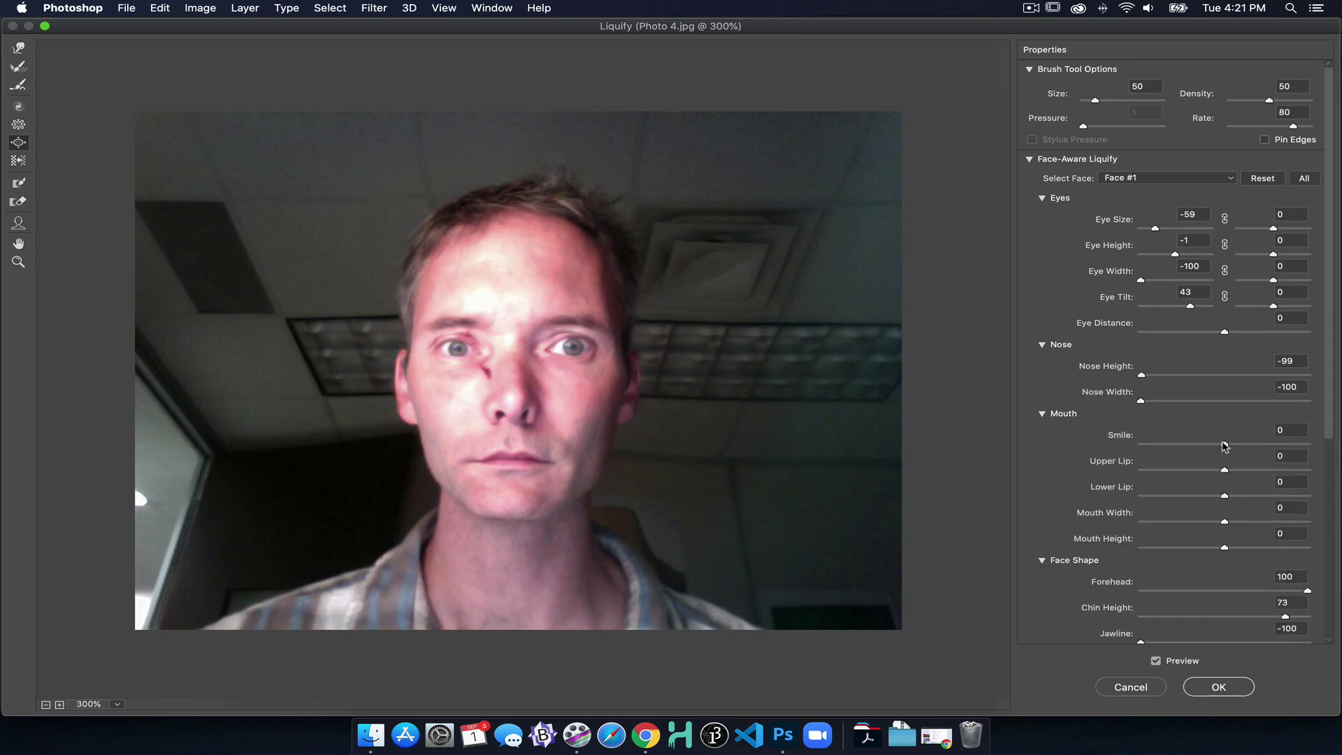
drag(1224, 446, 1337, 437)
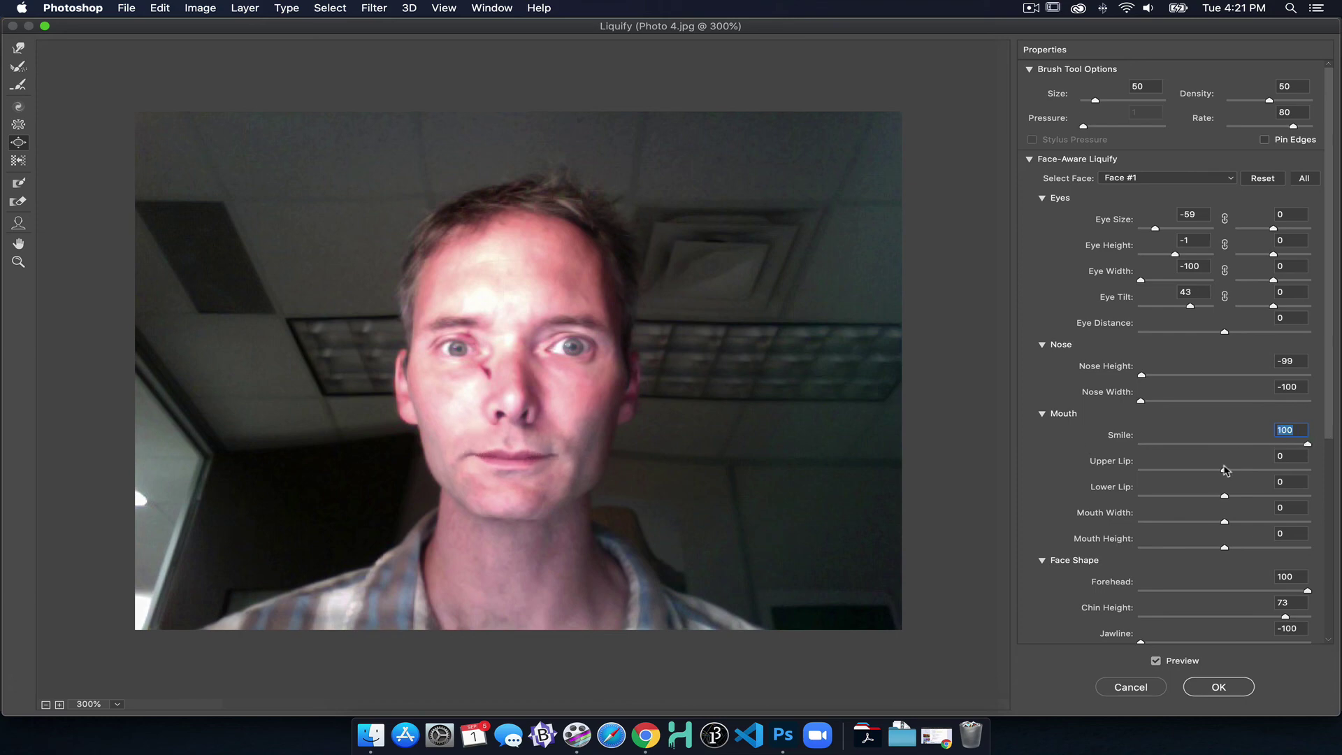
drag(1226, 471, 1166, 472)
drag(1226, 523, 1116, 543)
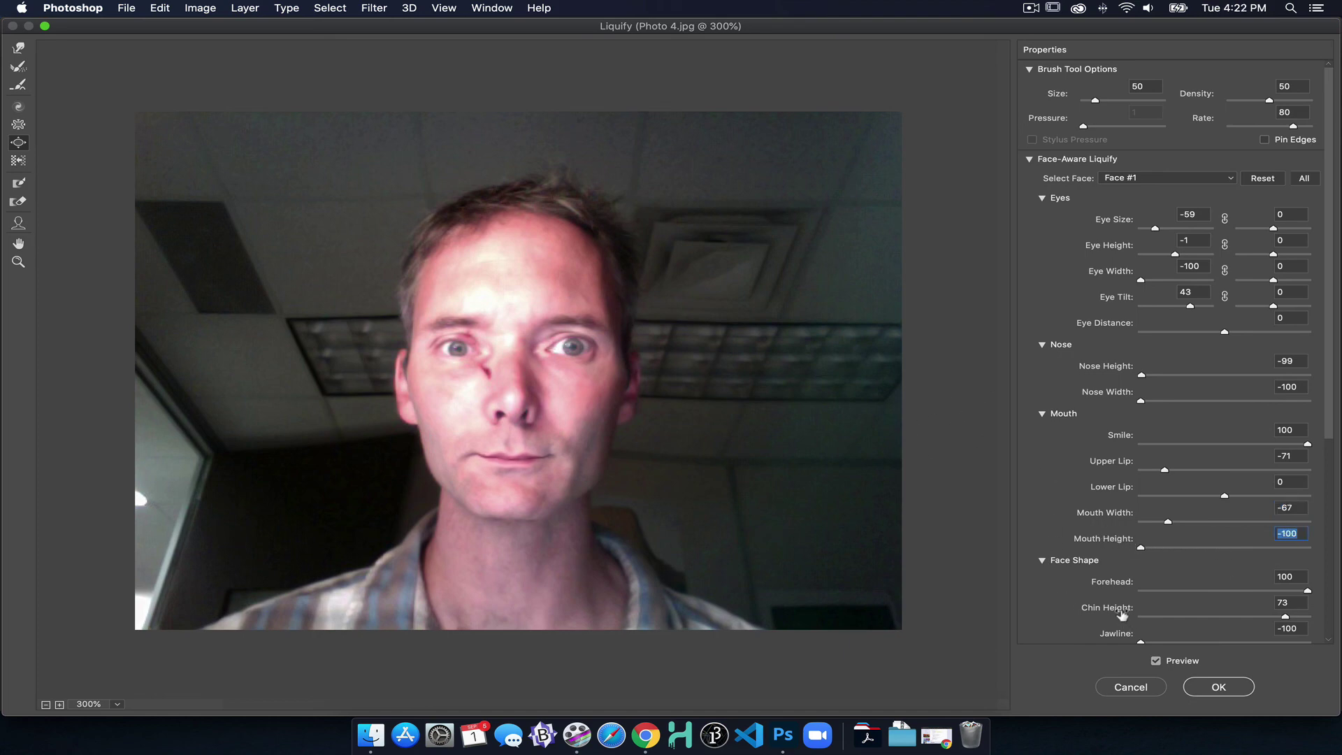
click(1215, 688)
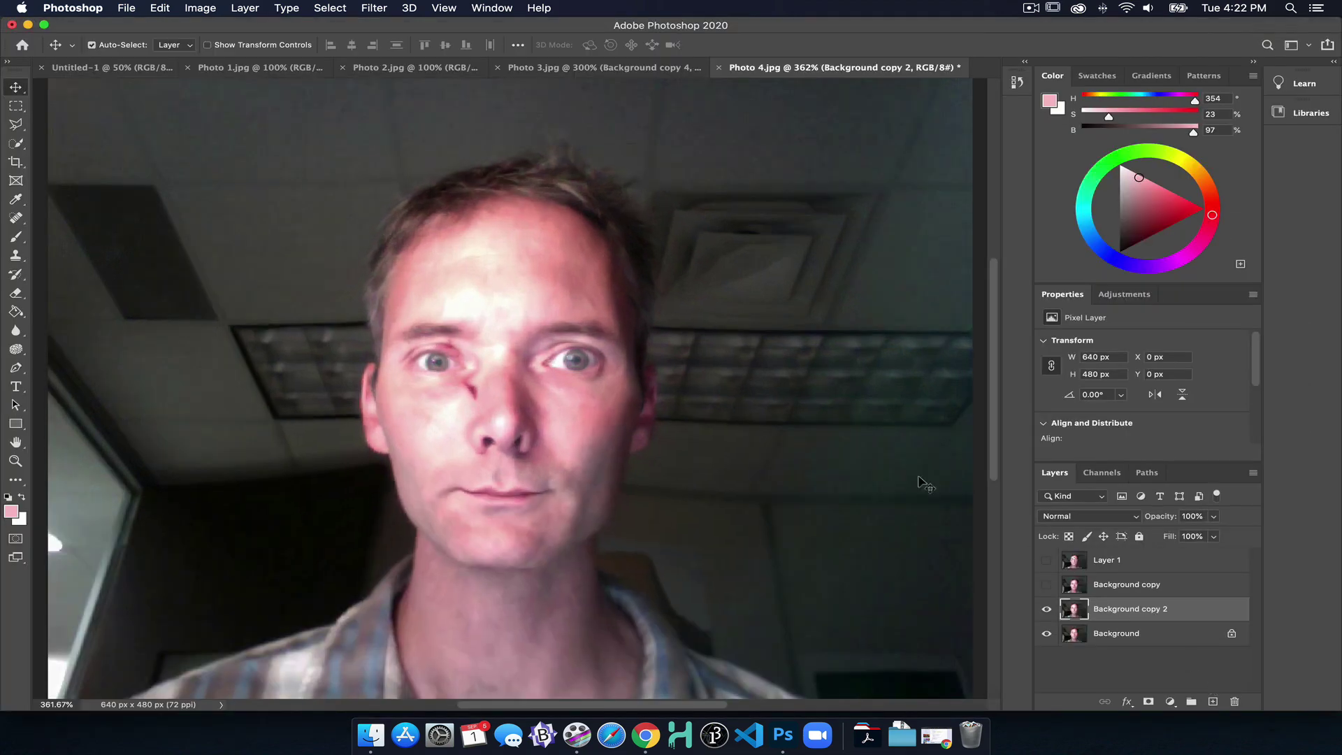
Toggle the visibility of the Background copy 2 layer to compare the liquified face with the original, leaving the layer visible
click(1047, 611)
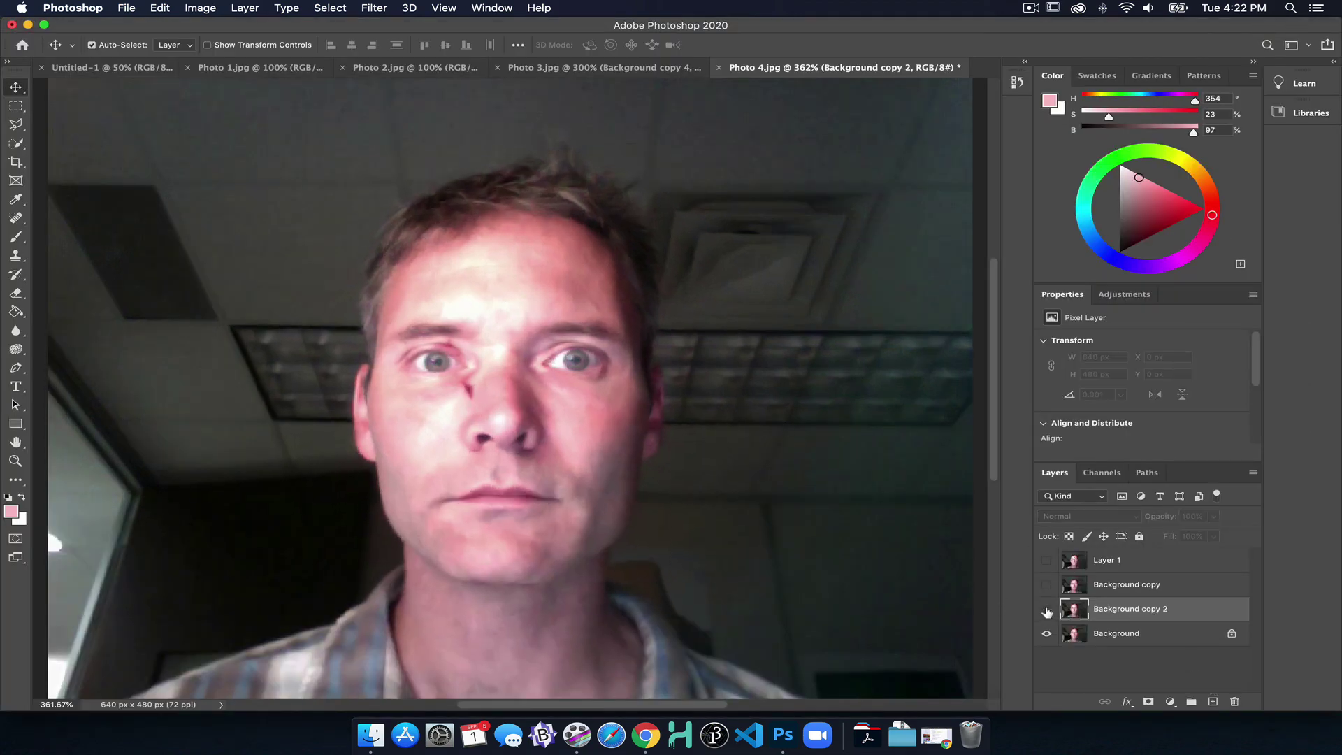
click(1047, 611)
click(1047, 612)
click(1046, 611)
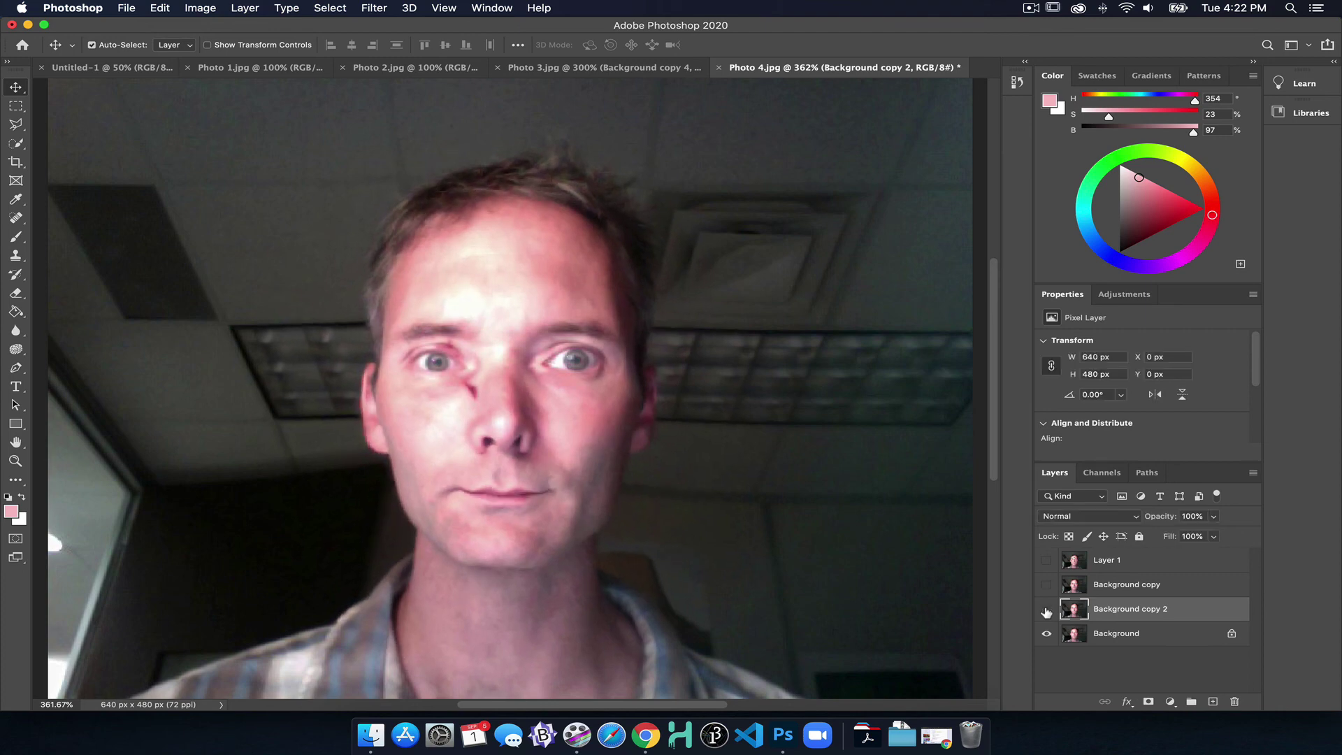
click(1046, 612)
click(1047, 612)
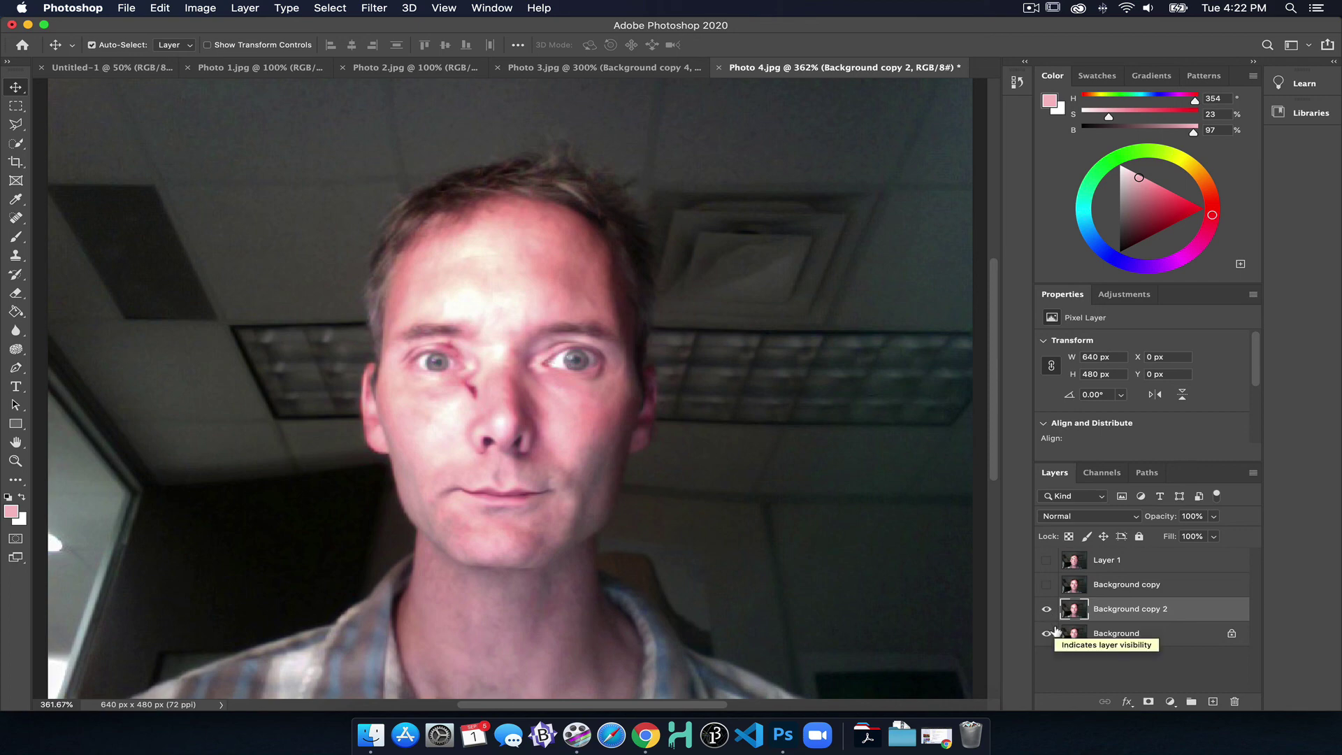
click(373, 9)
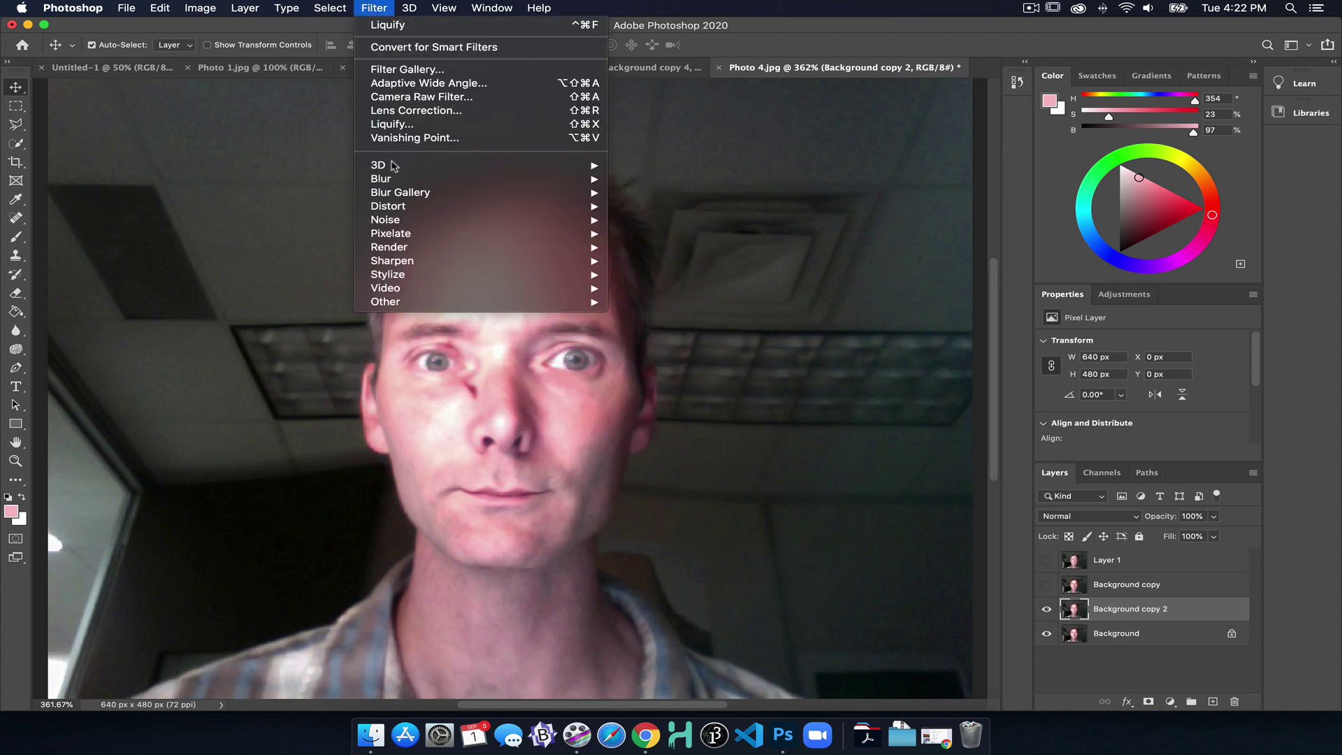
mouse_move(433, 219)
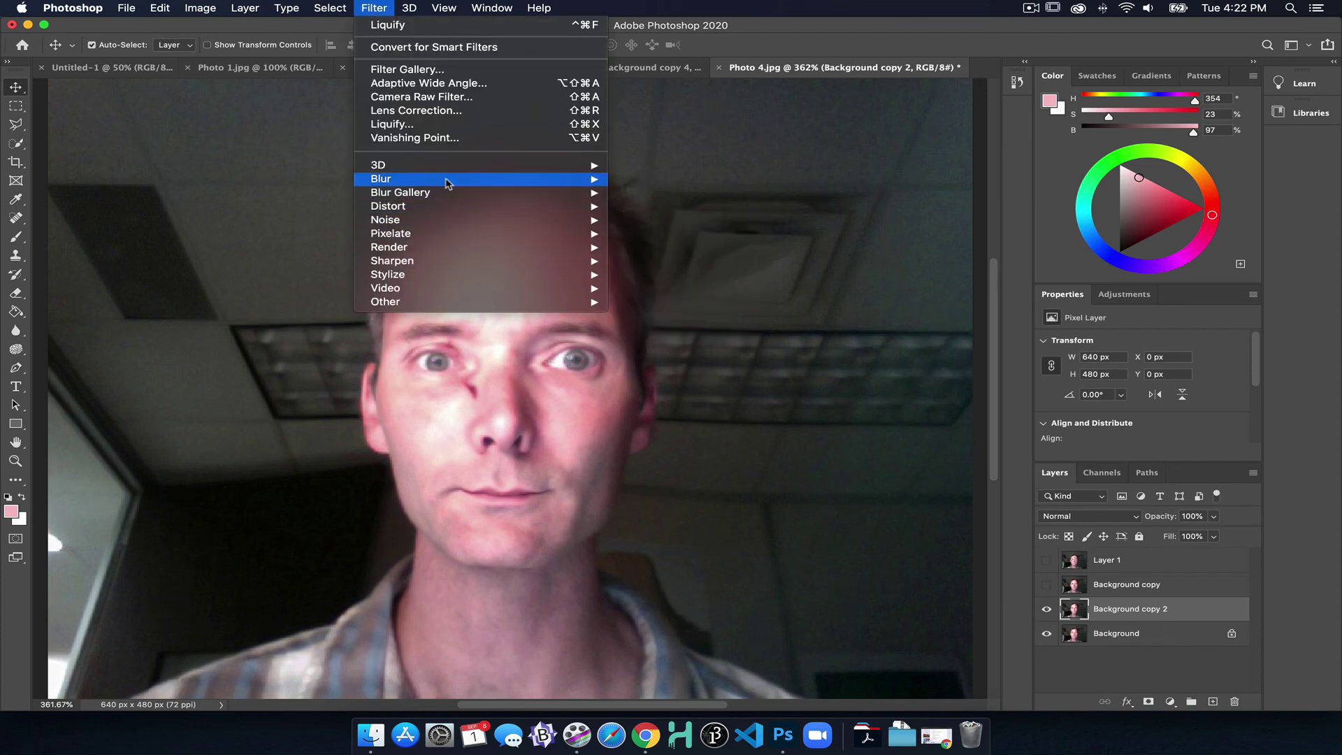
click(293, 207)
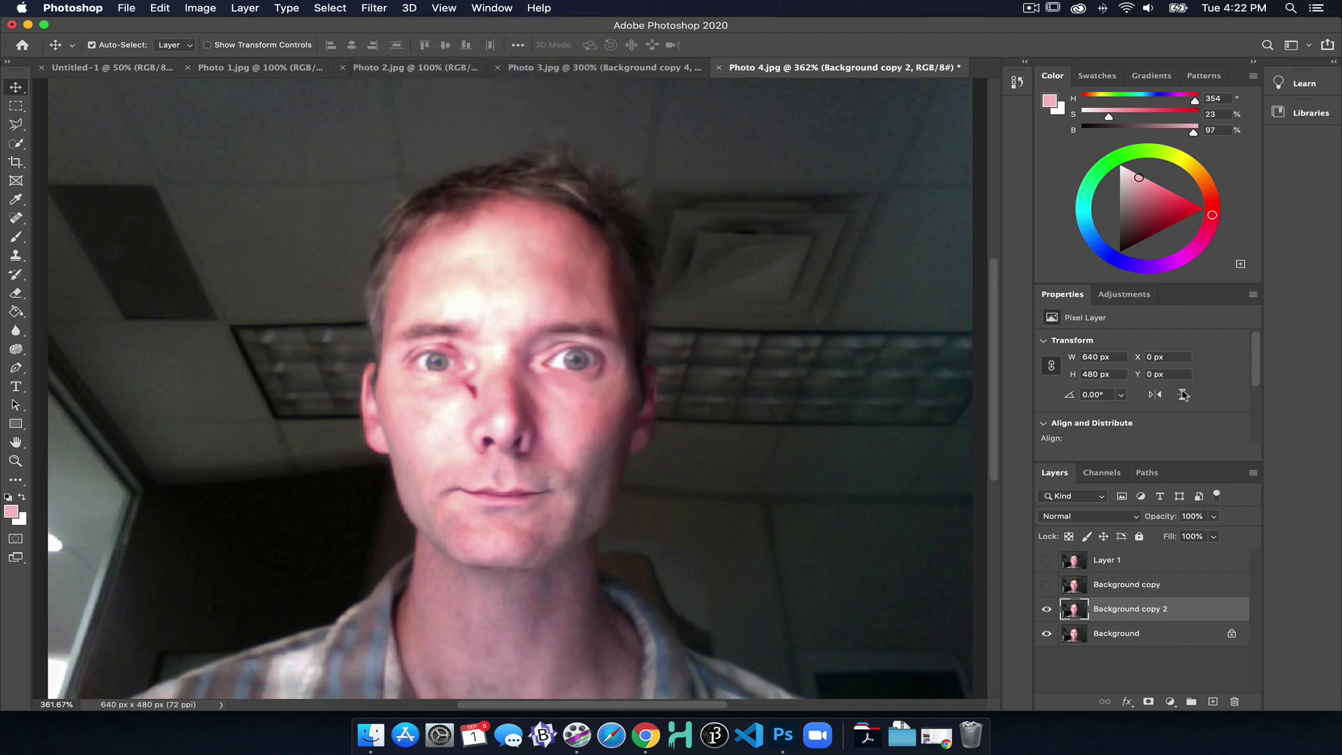